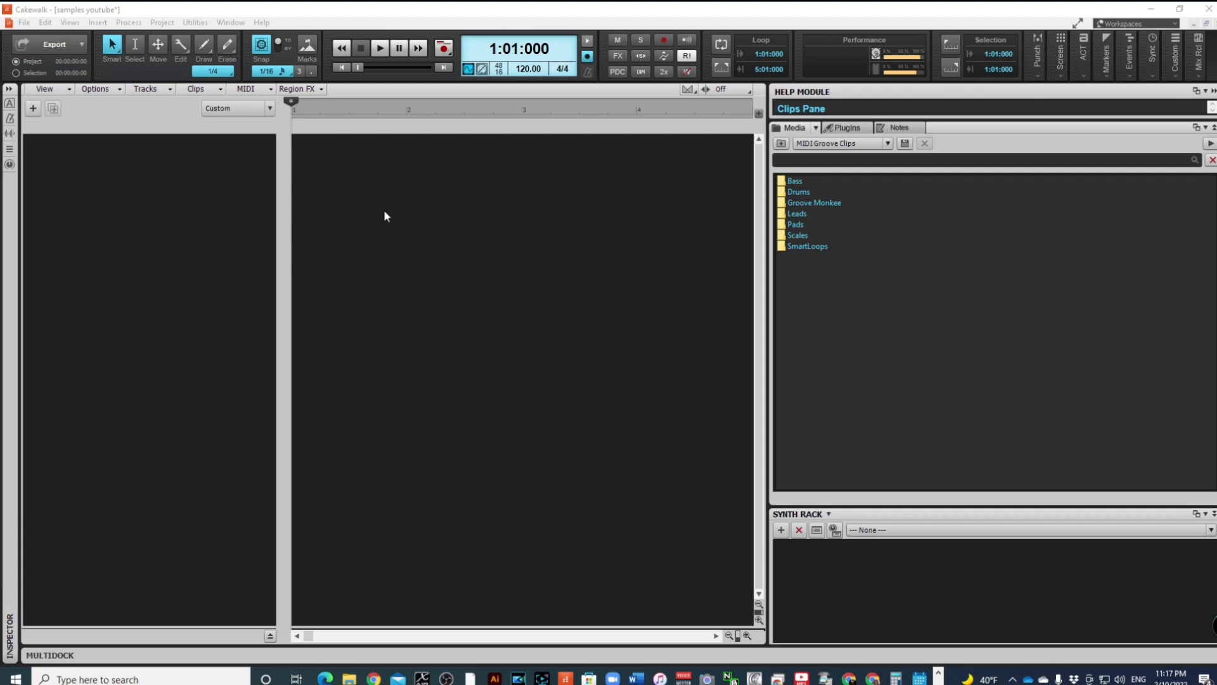
# Step: Insert a new instrument track that uses SI-Drum Kit as its instrument
pyautogui.rightClick(140, 176)
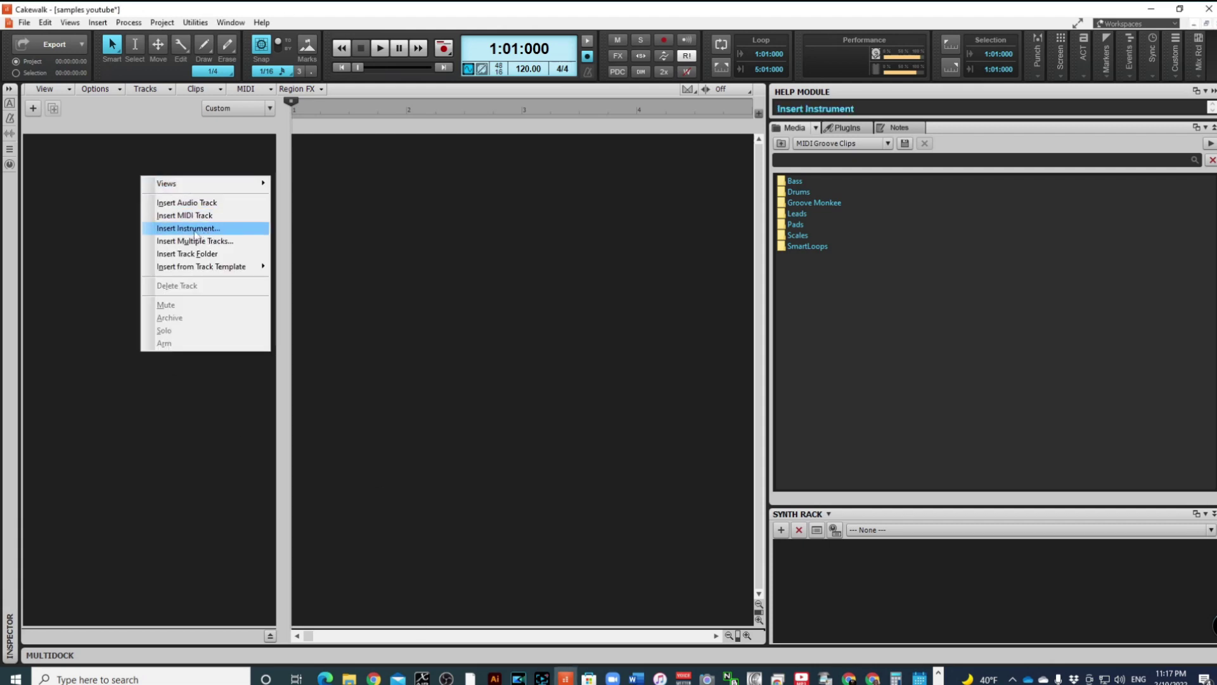
pyautogui.click(190, 228)
pyautogui.click(219, 76)
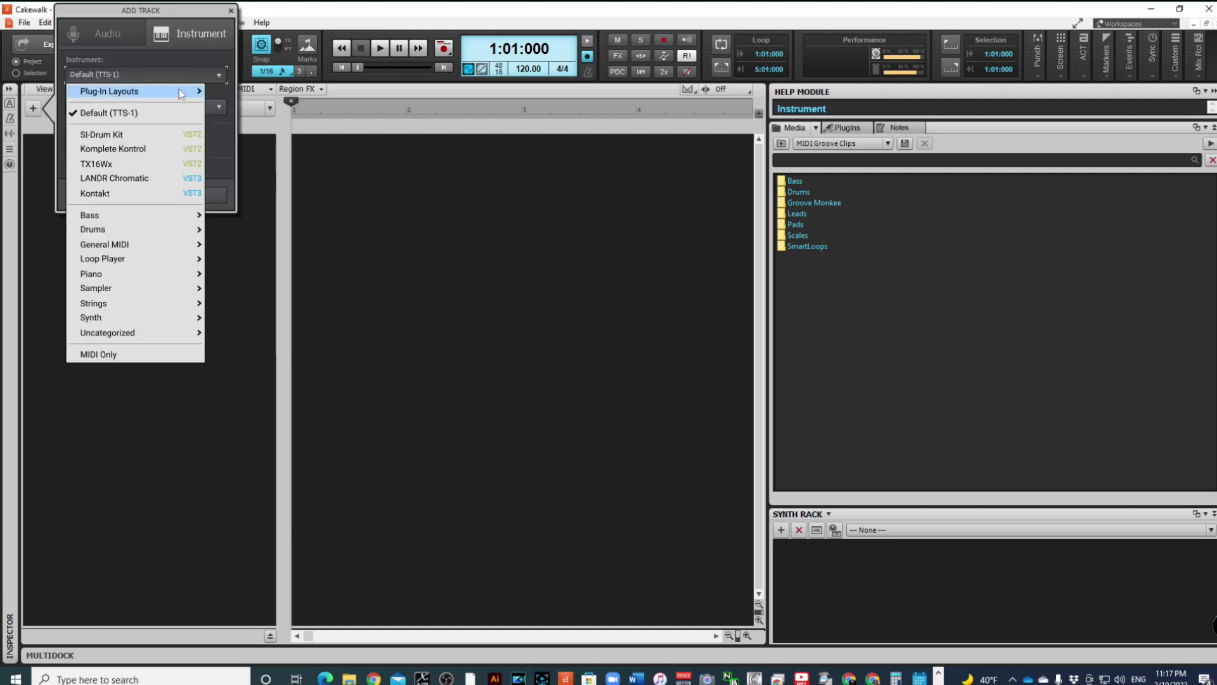
pyautogui.click(137, 136)
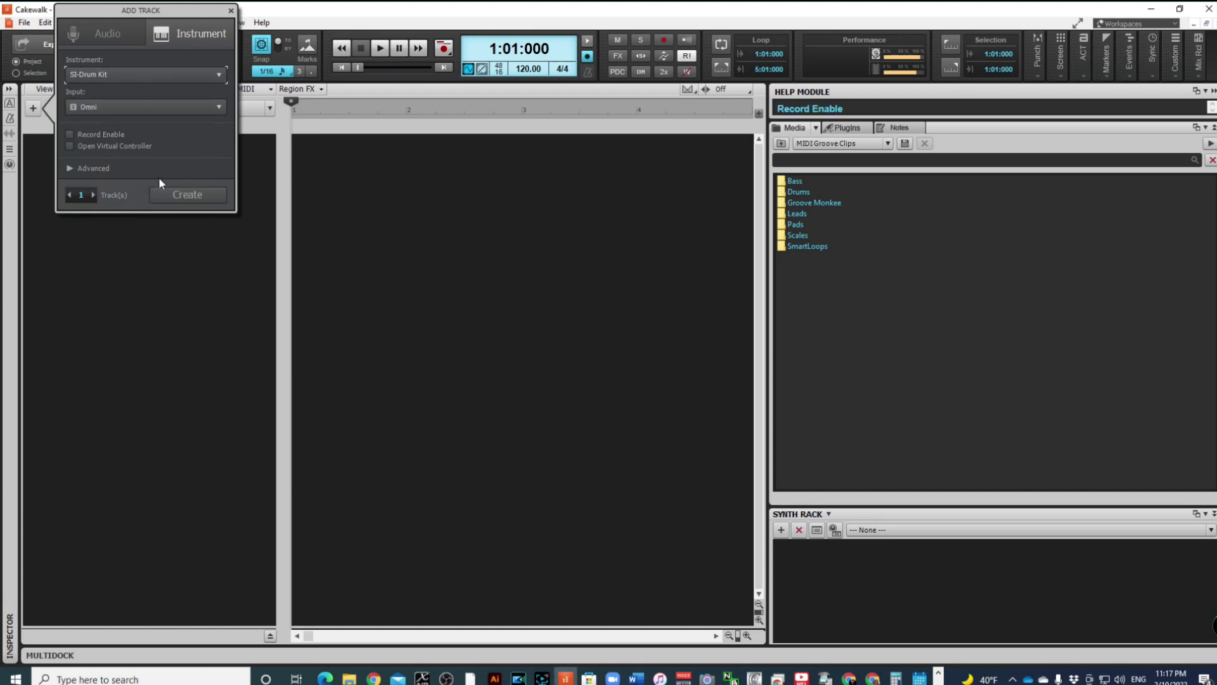
pyautogui.click(190, 196)
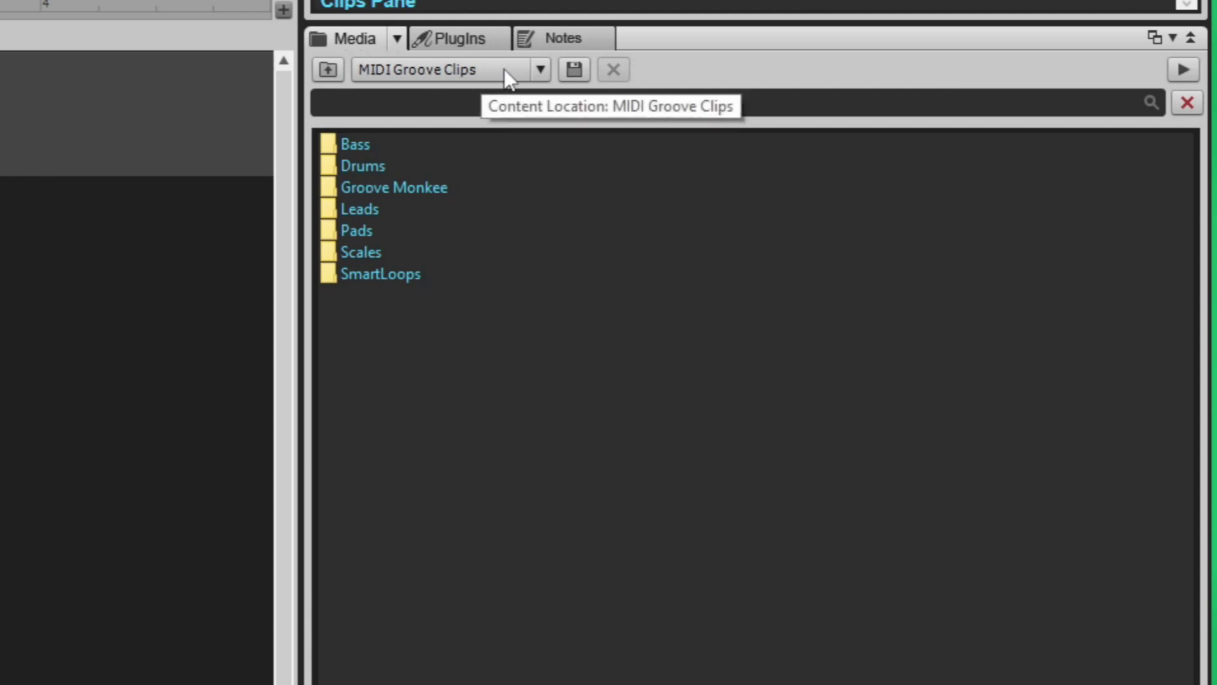
# Step: Set the Media browser's Content Location to MIDI Groove Clips and open the Drums > HipHop folder
pyautogui.click(345, 37)
pyautogui.click(536, 79)
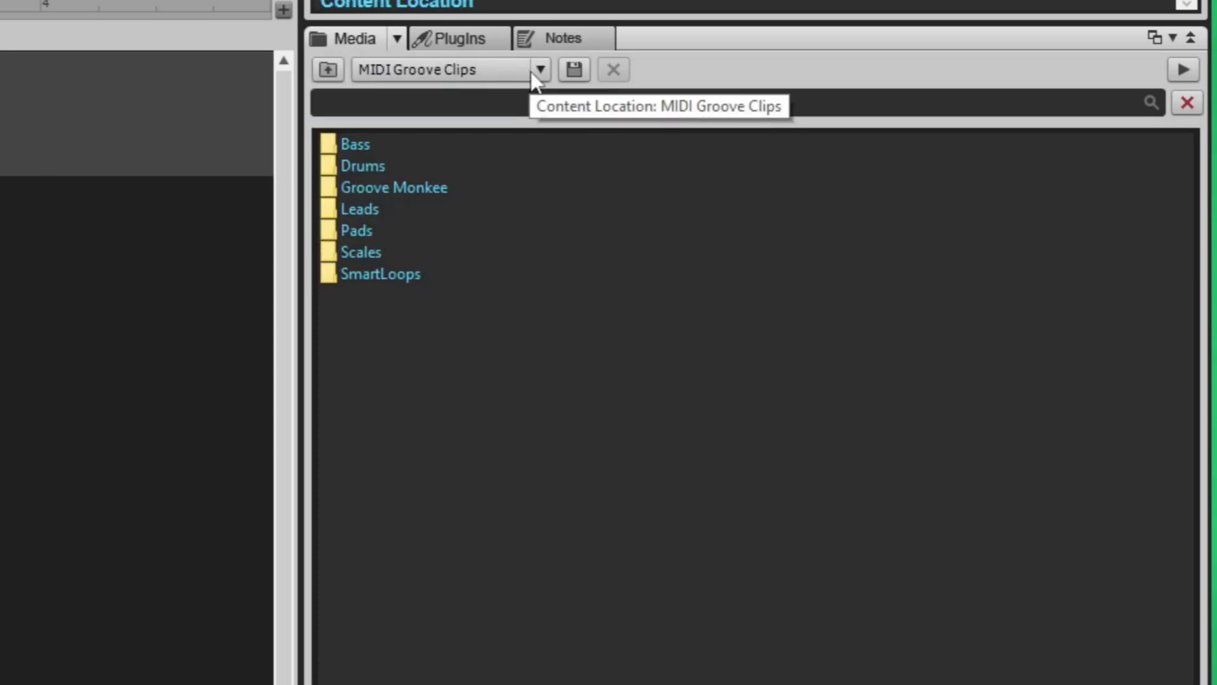
pyautogui.click(539, 69)
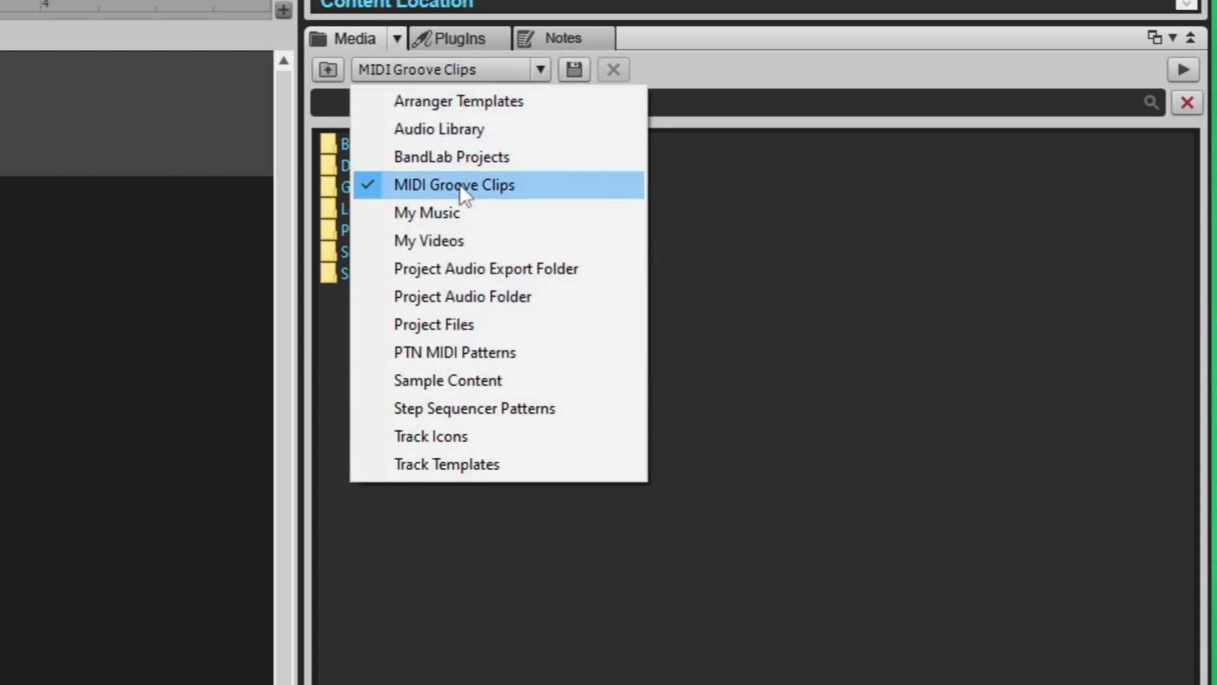
pyautogui.click(561, 184)
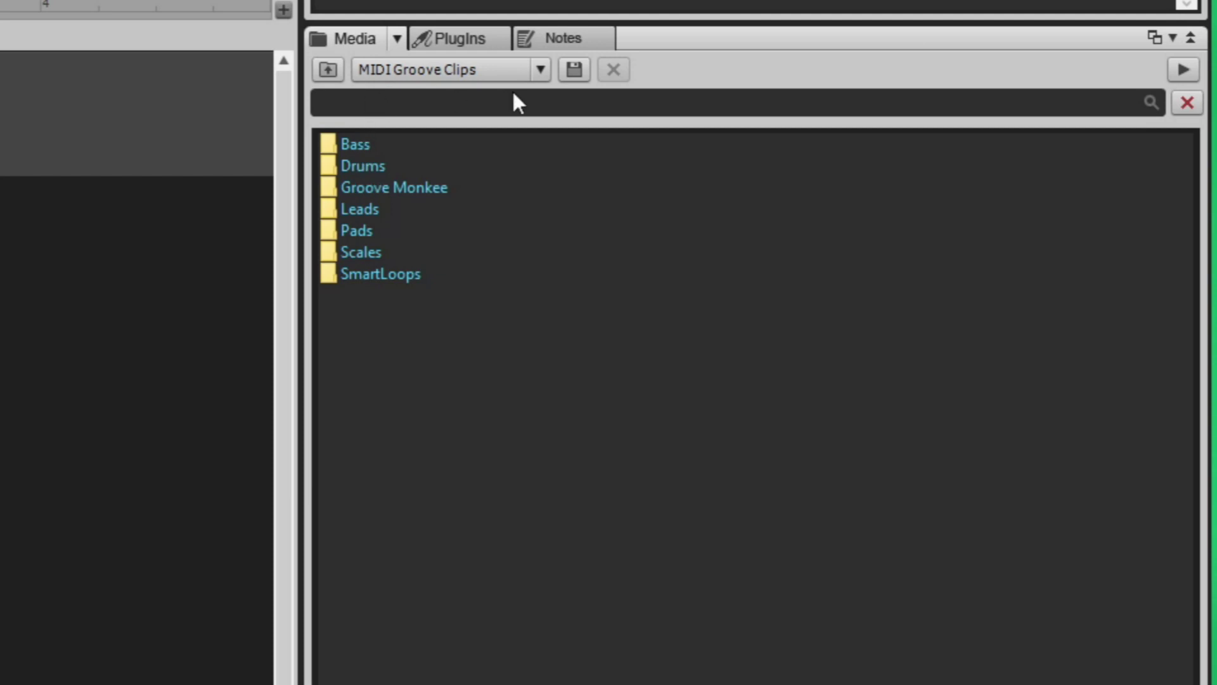
pyautogui.doubleClick(363, 168)
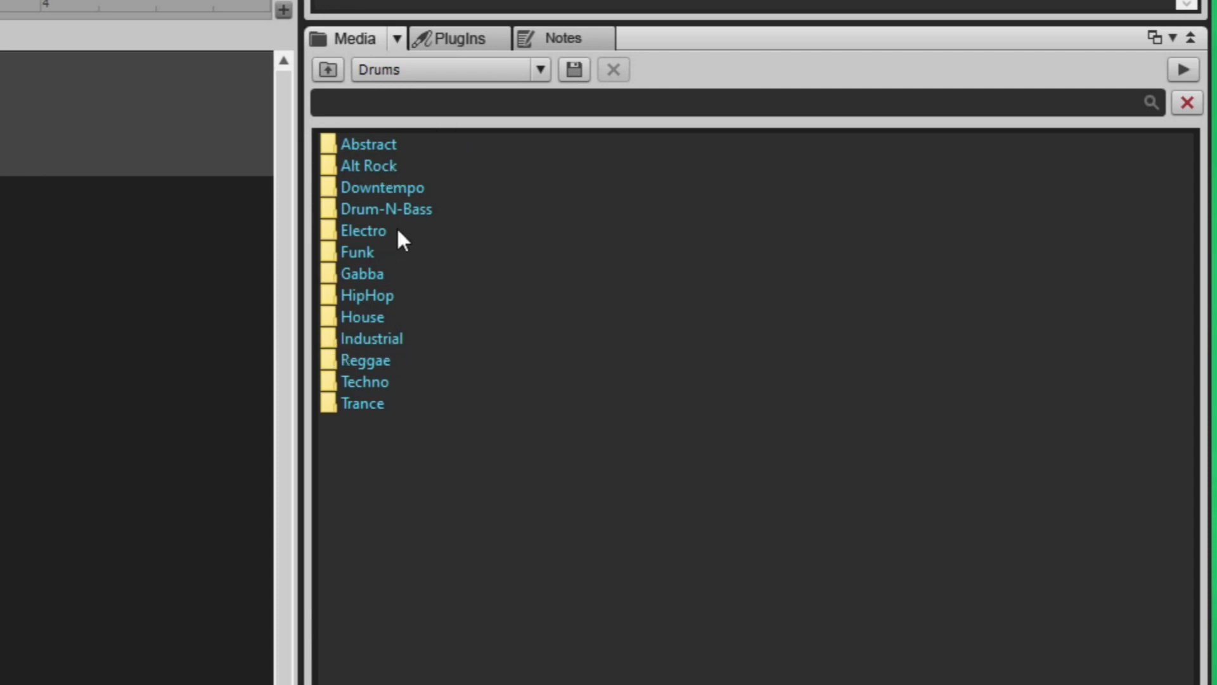
pyautogui.doubleClick(368, 297)
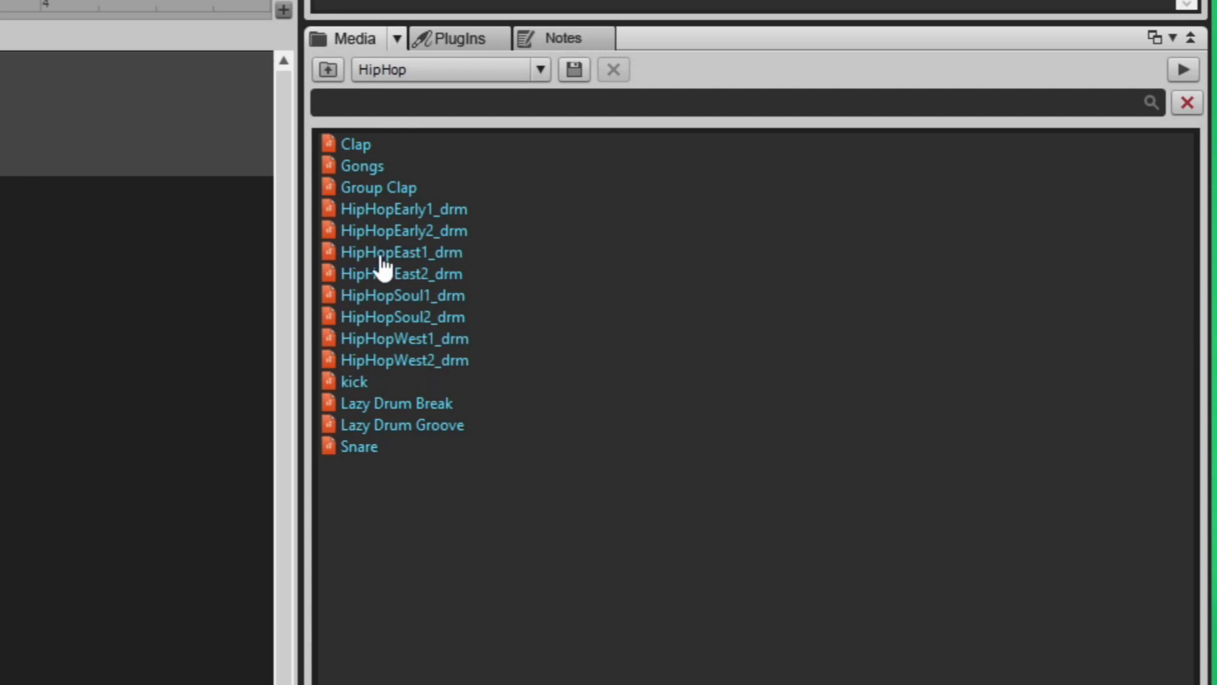
pyautogui.click(409, 255)
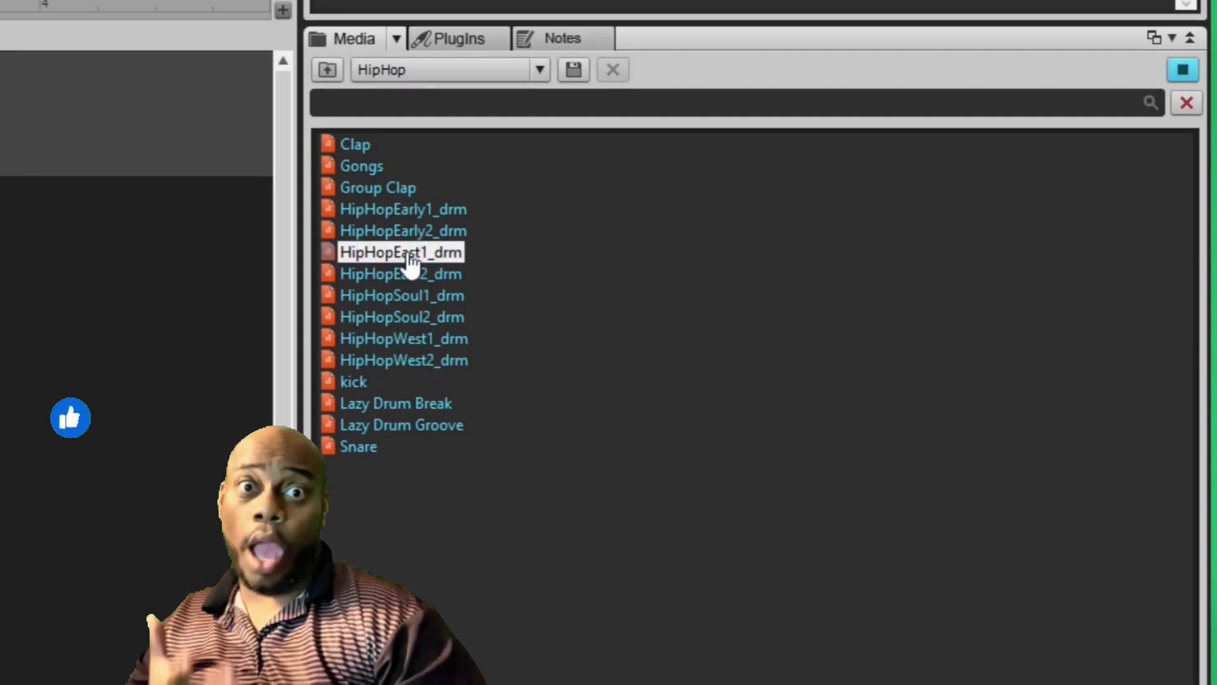
pyautogui.click(374, 274)
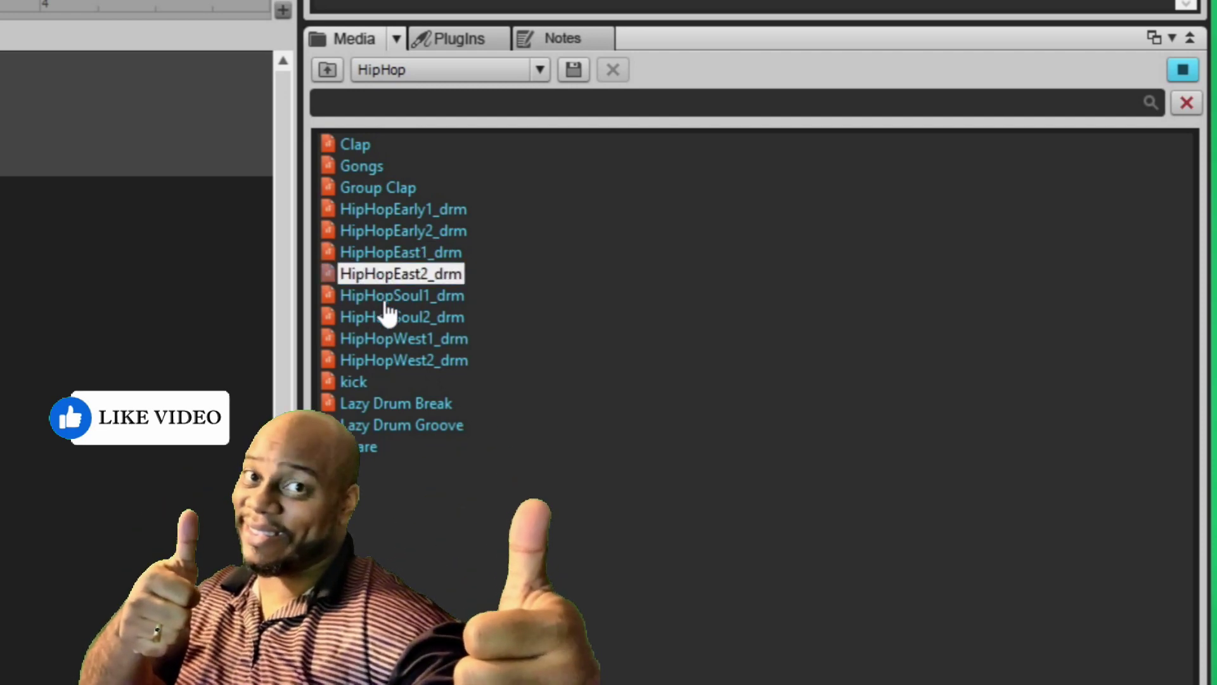
pyautogui.click(388, 304)
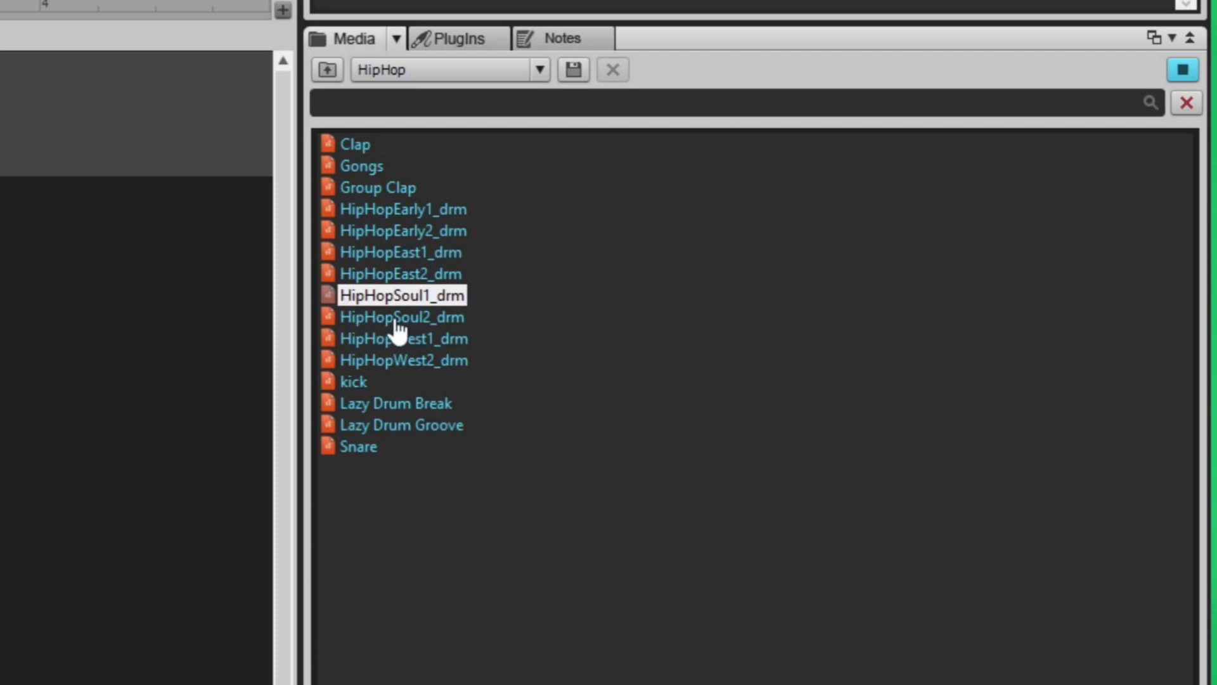
pyautogui.click(395, 320)
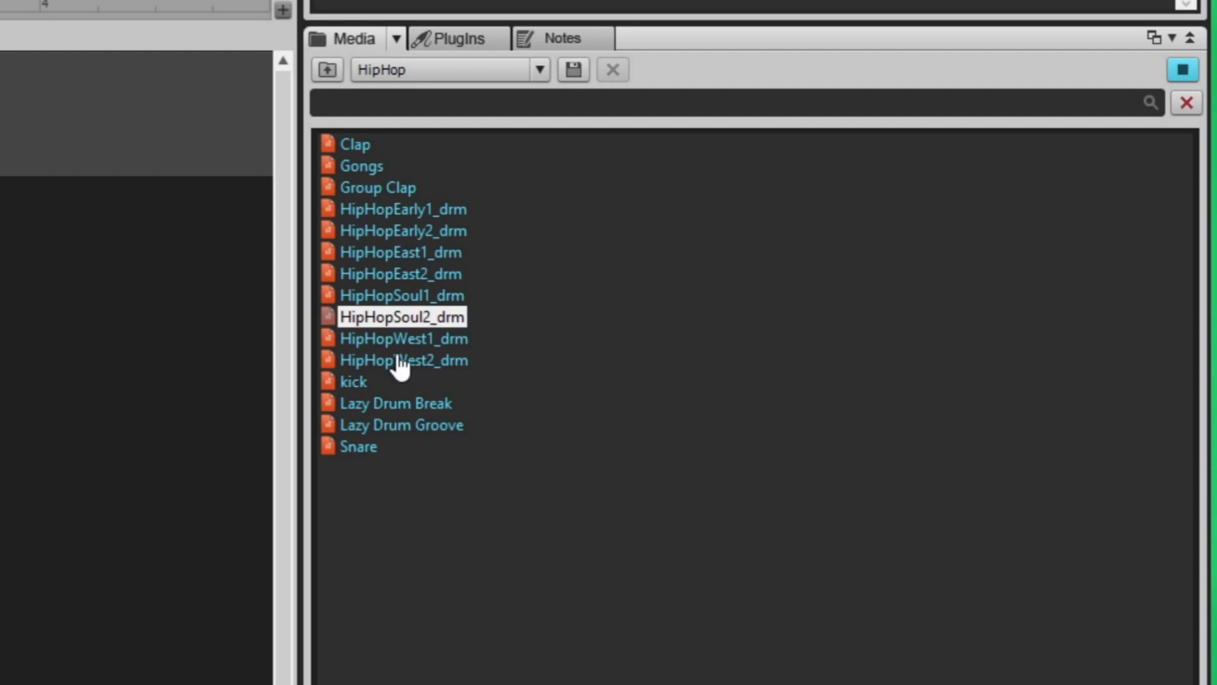
pyautogui.click(400, 346)
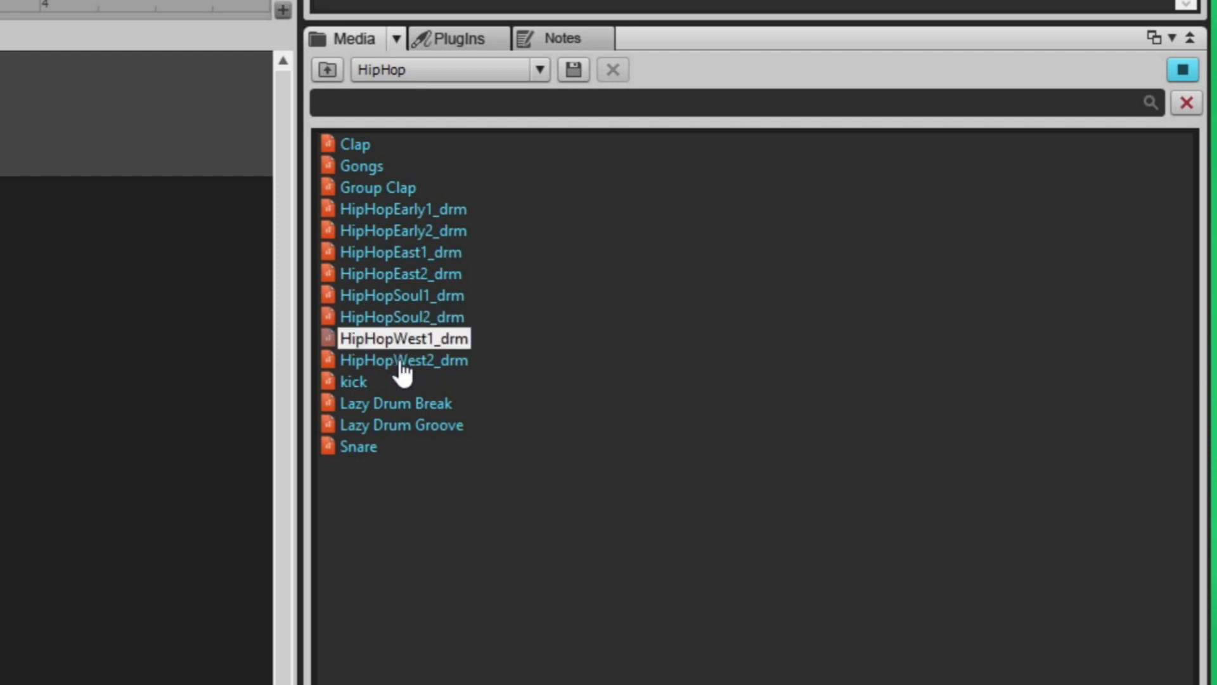
pyautogui.click(401, 364)
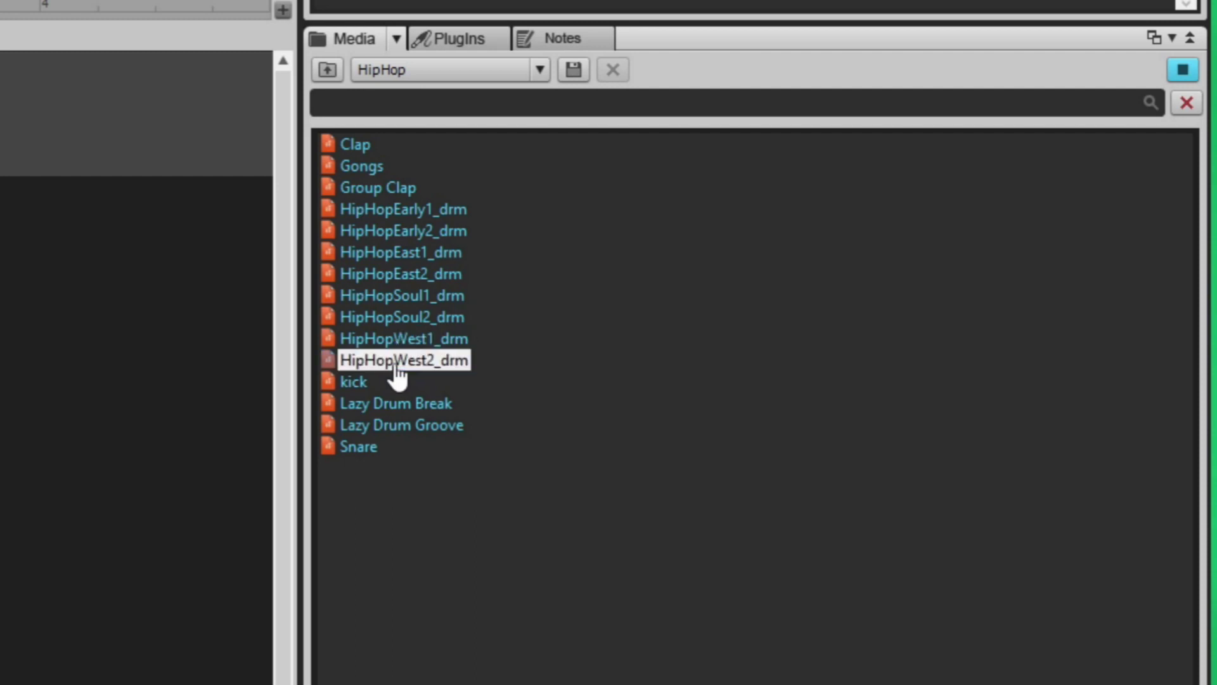
pyautogui.click(355, 383)
pyautogui.click(392, 407)
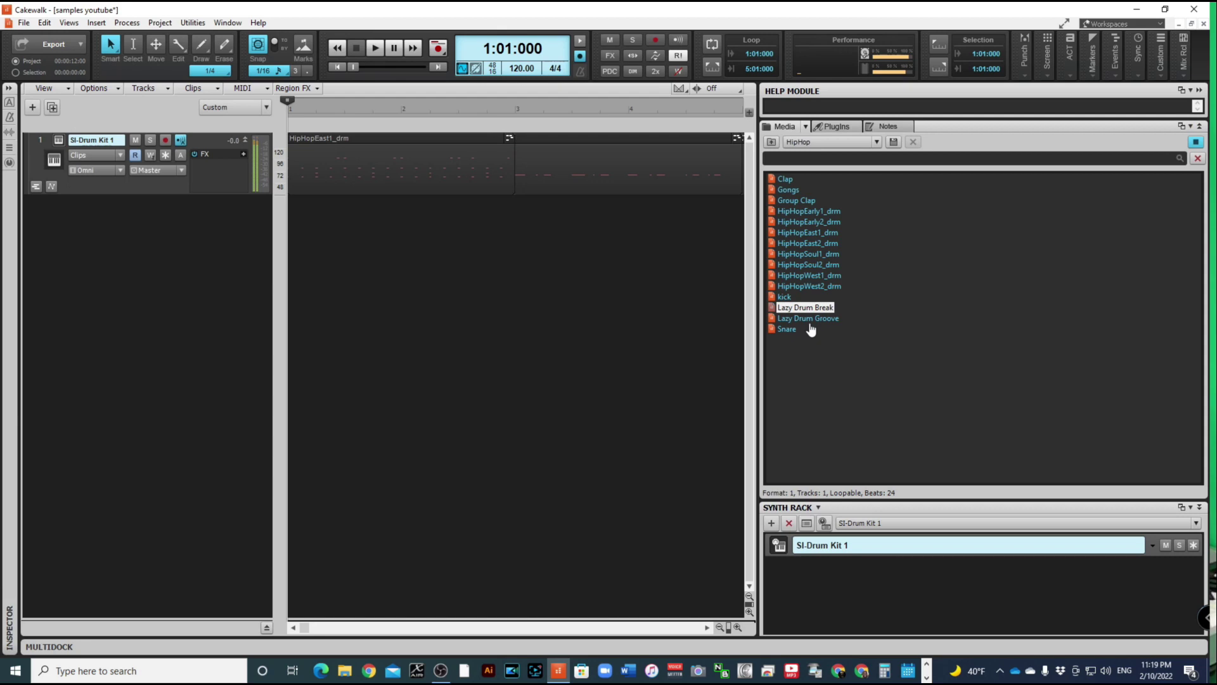
pyautogui.click(400, 426)
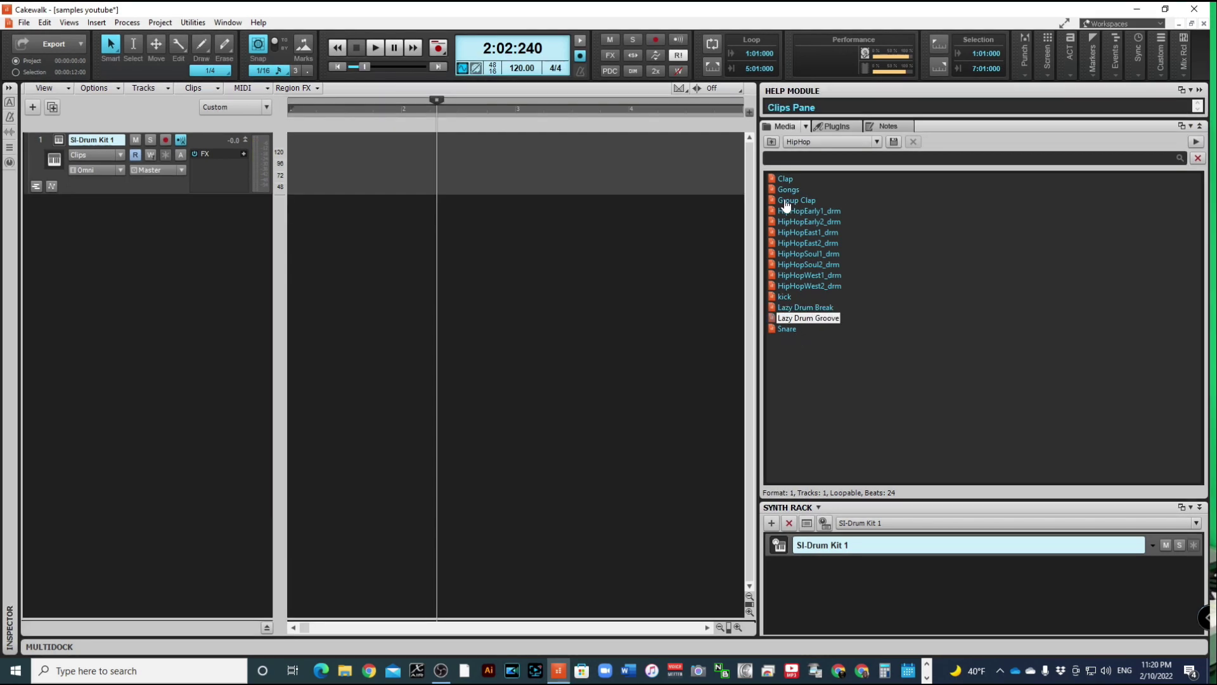
# Step: Switch back to MIDI Groove Clips, open Drums > Funk, and preview Funk2_drm
pyautogui.click(876, 142)
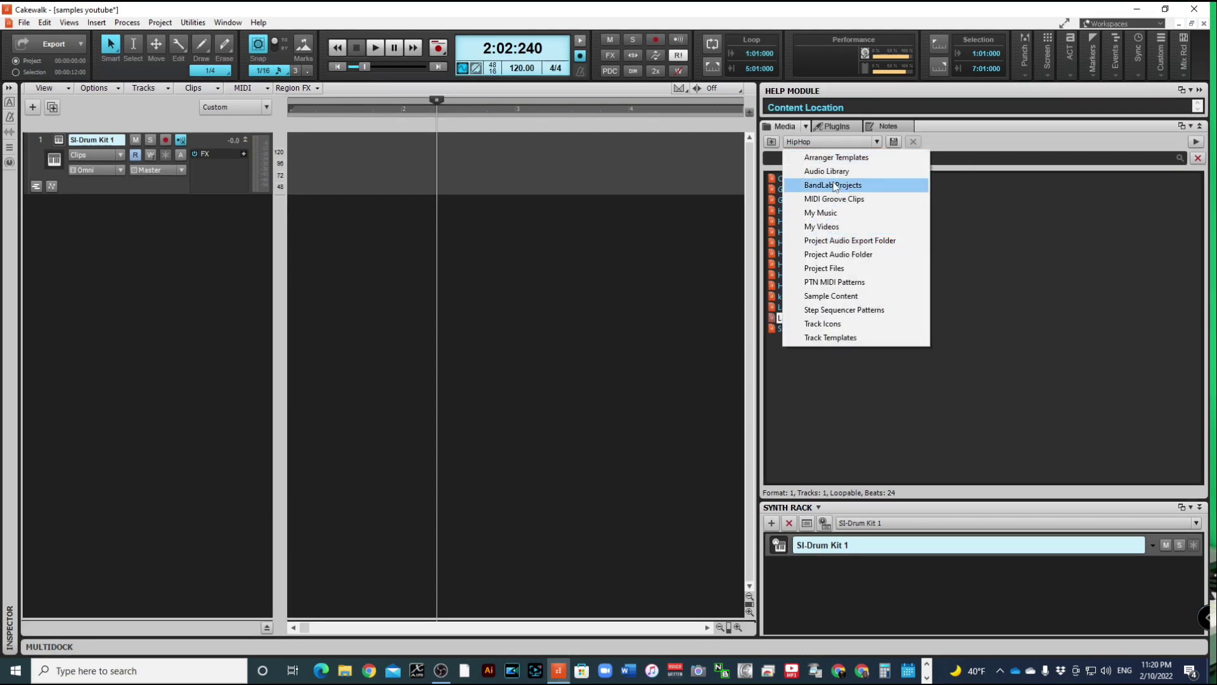
pyautogui.click(850, 199)
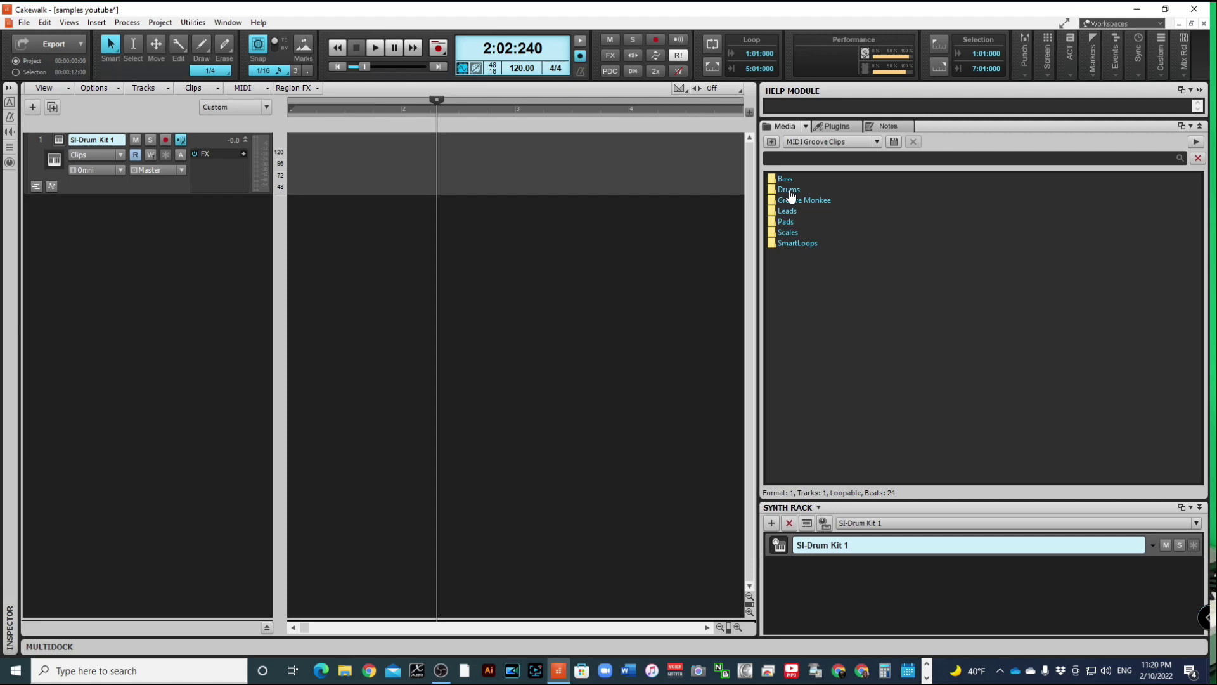
pyautogui.doubleClick(775, 190)
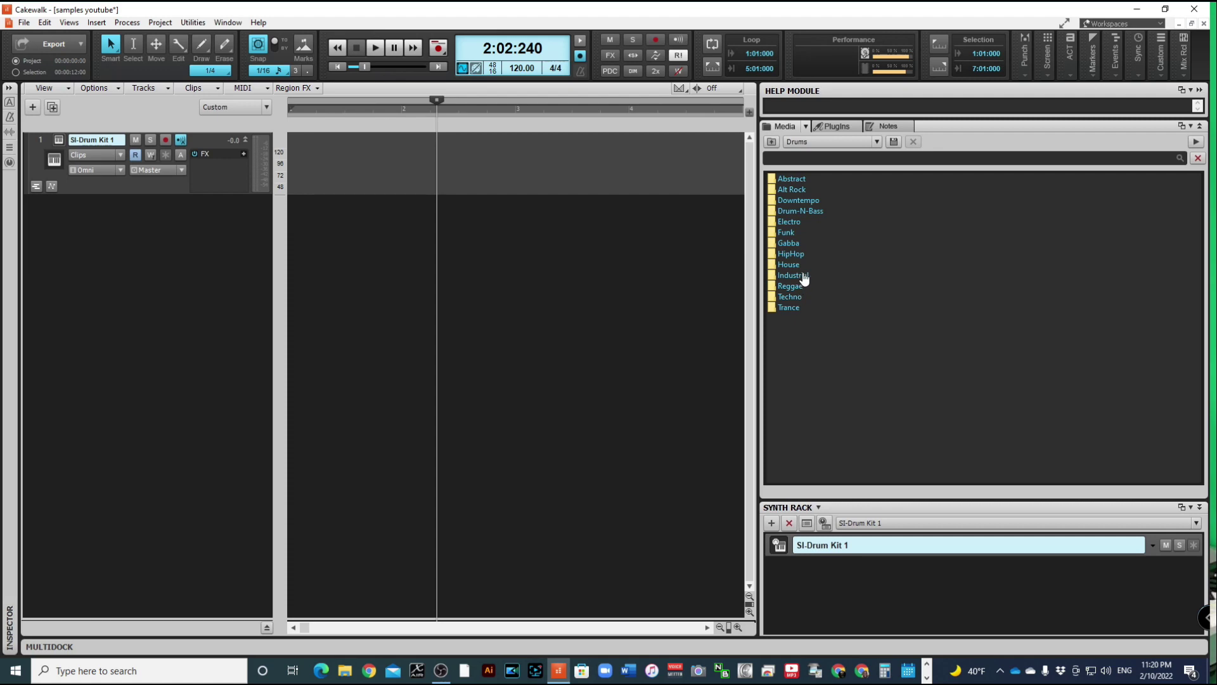
pyautogui.doubleClick(786, 232)
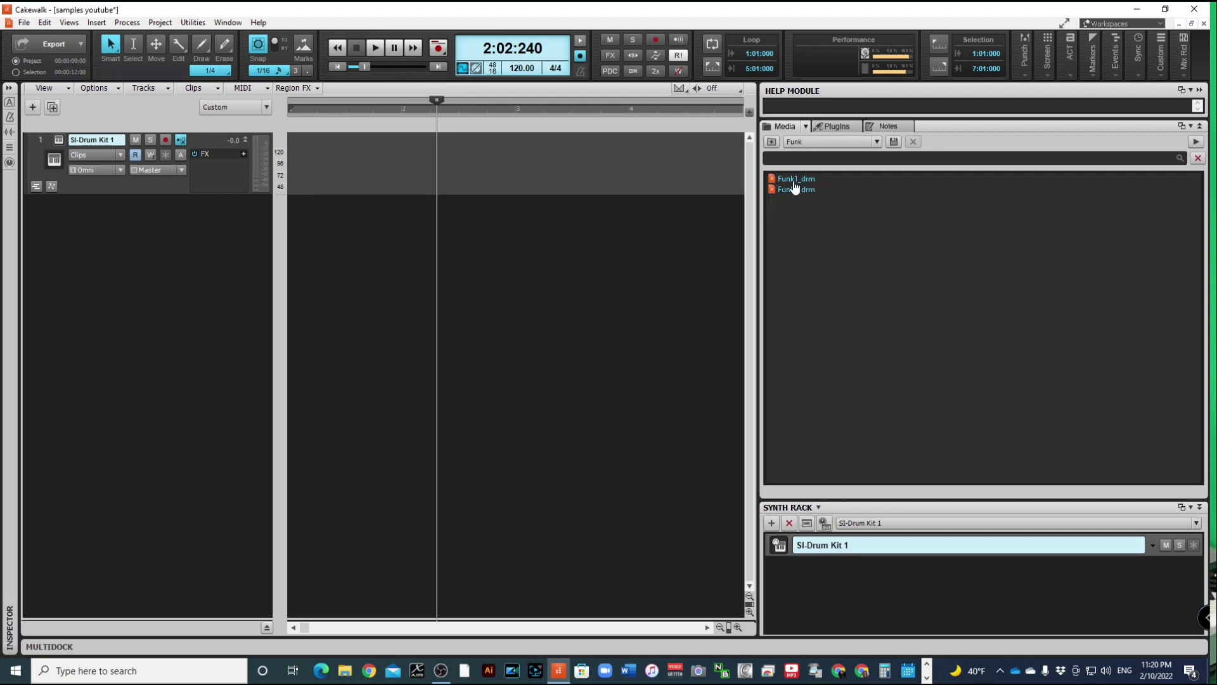
pyautogui.click(799, 188)
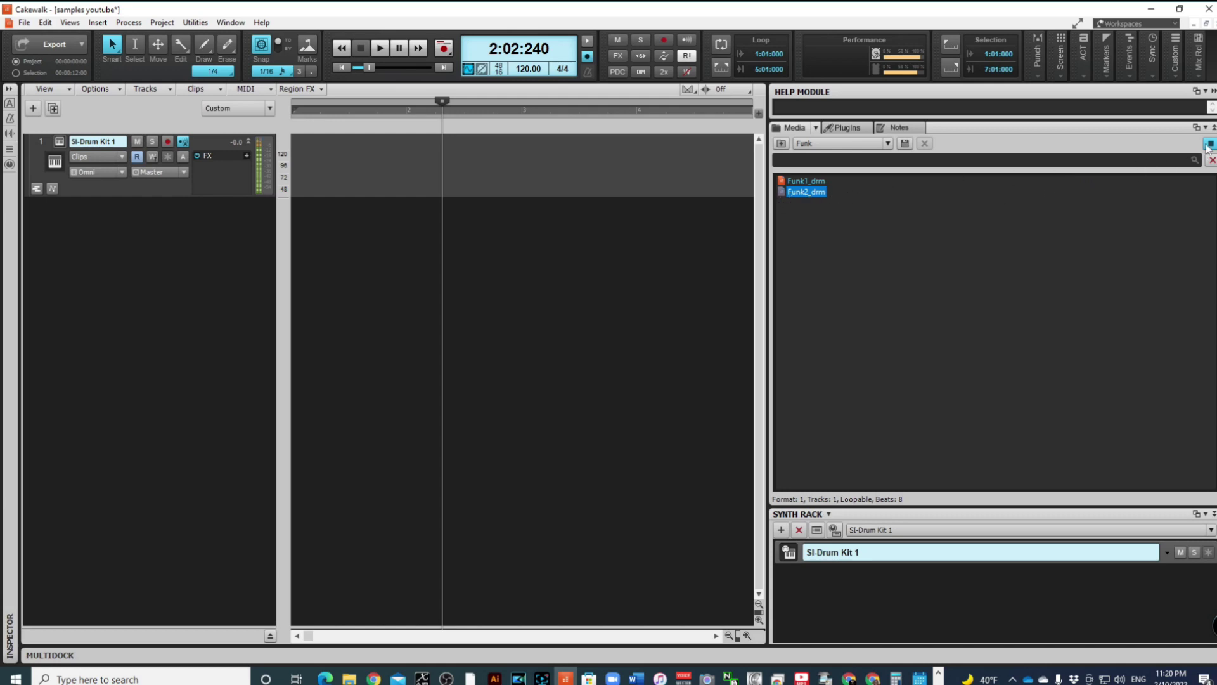
# Step: Drop Funk2_drm onto SI-Drum Kit 1, play it from the start, then open the instrument window
pyautogui.moveTo(806, 191); pyautogui.dragTo(444, 166)
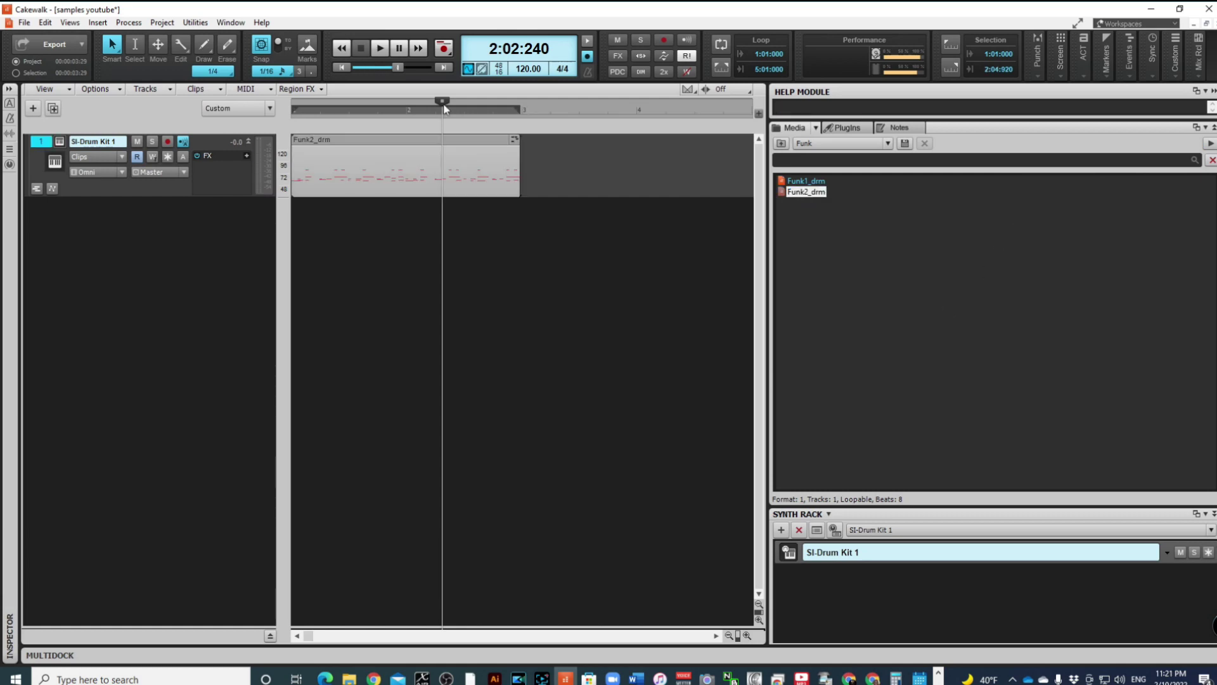
pyautogui.press('w')
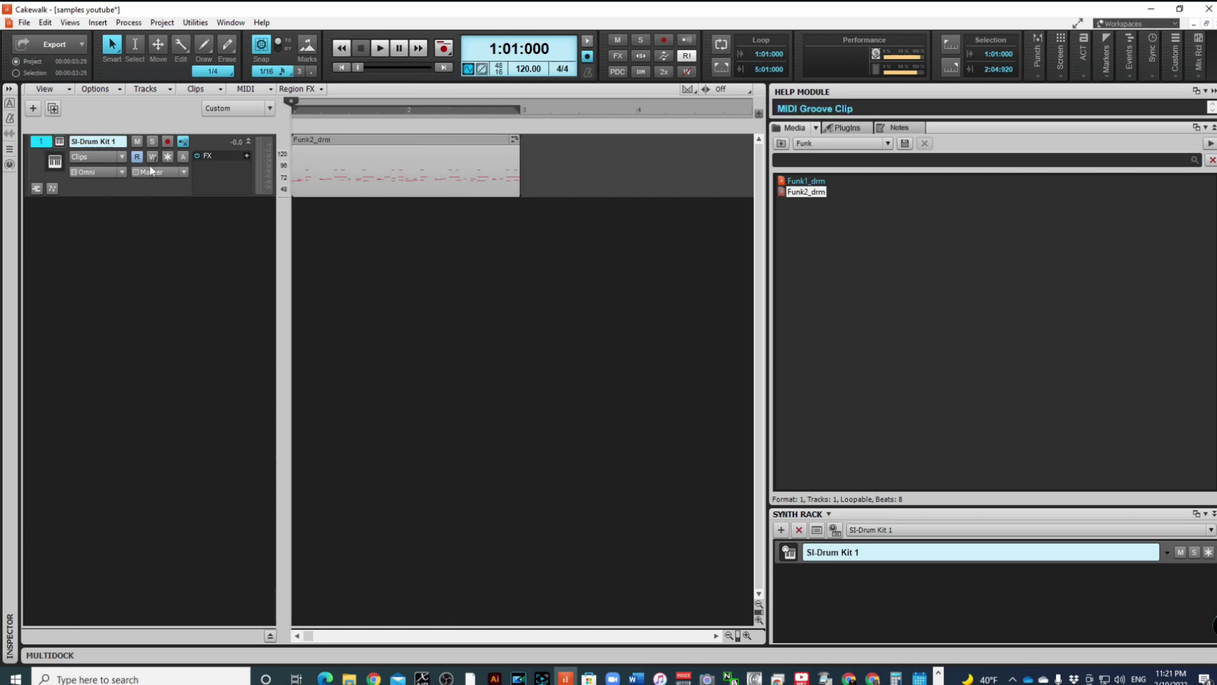
pyautogui.press('space')
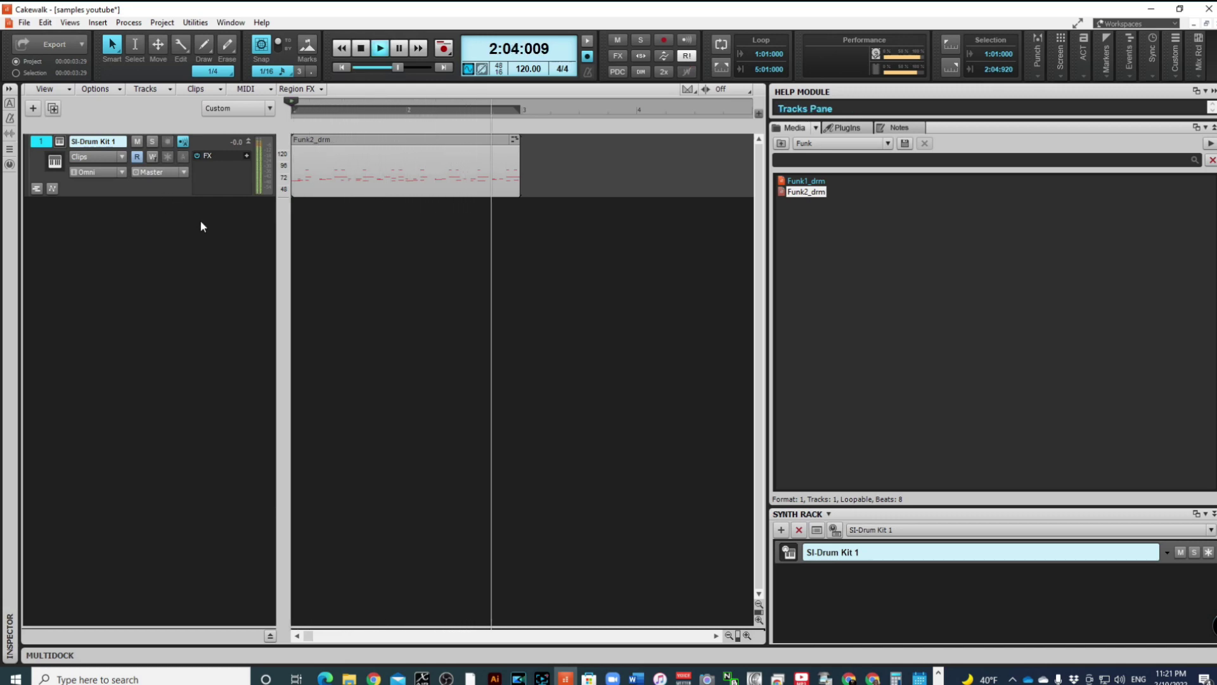
pyautogui.press('space')
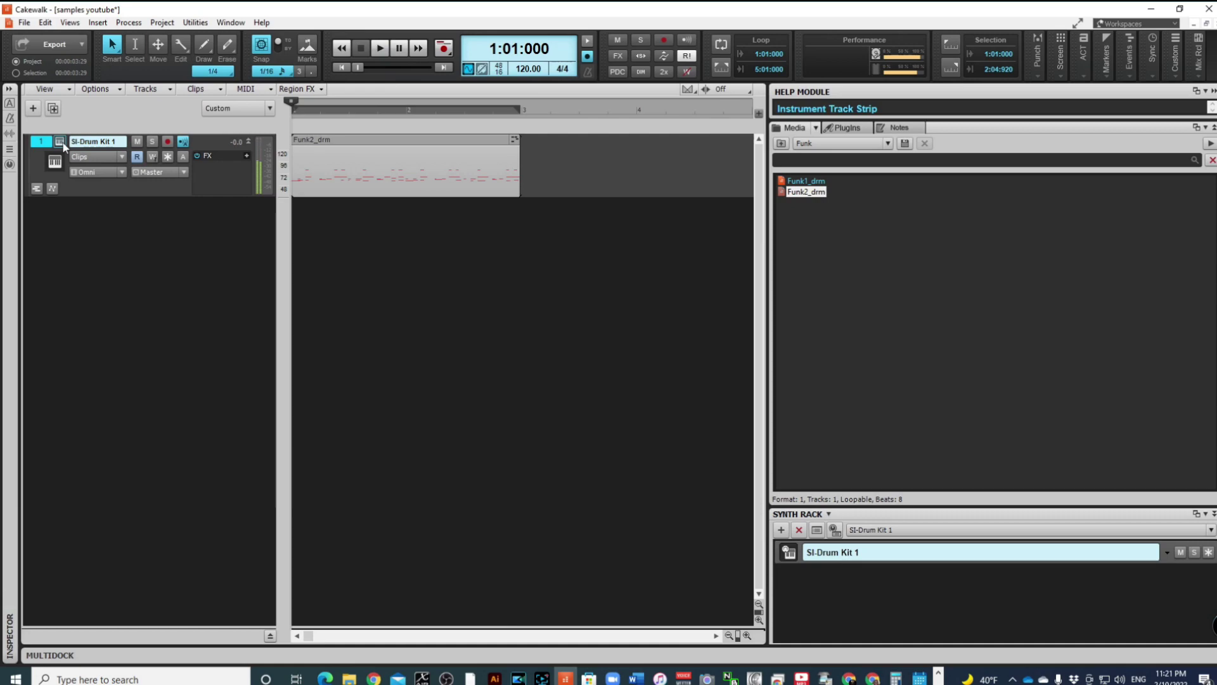
pyautogui.click(60, 142)
# Step: Load Hip Hop Heavy.prog, audition its kick, tom and hi-hat pads, lower a pad volume, and play
pyautogui.click(66, 99)
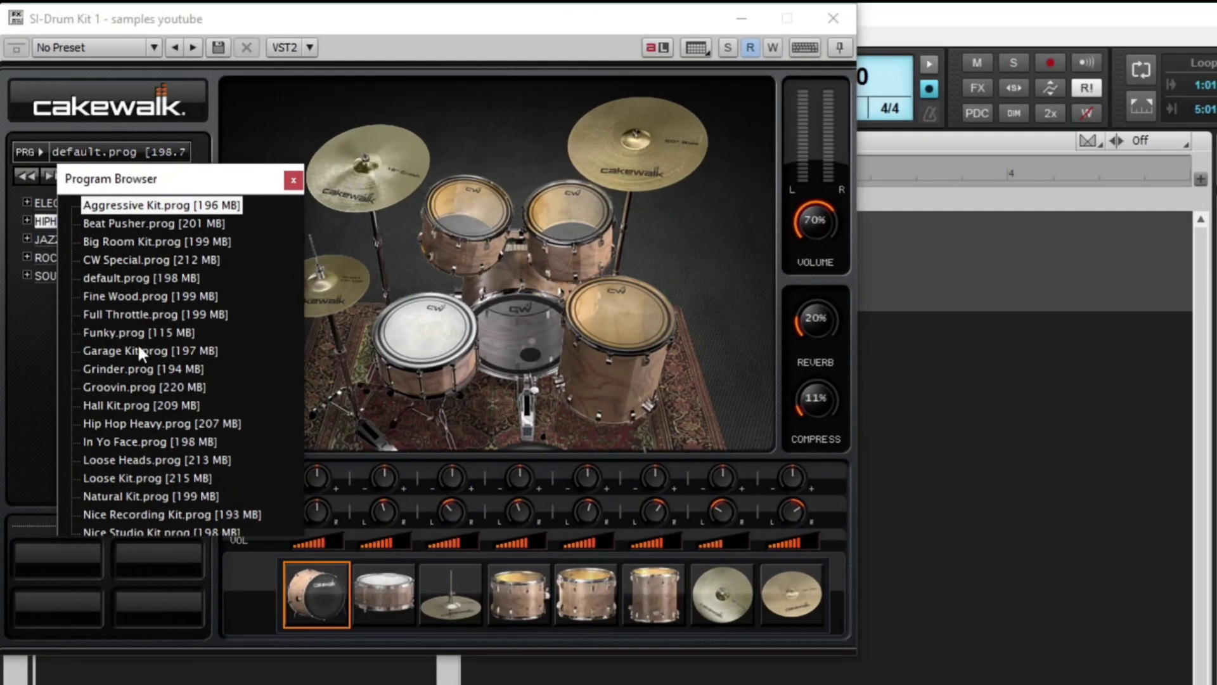
pyautogui.doubleClick(159, 421)
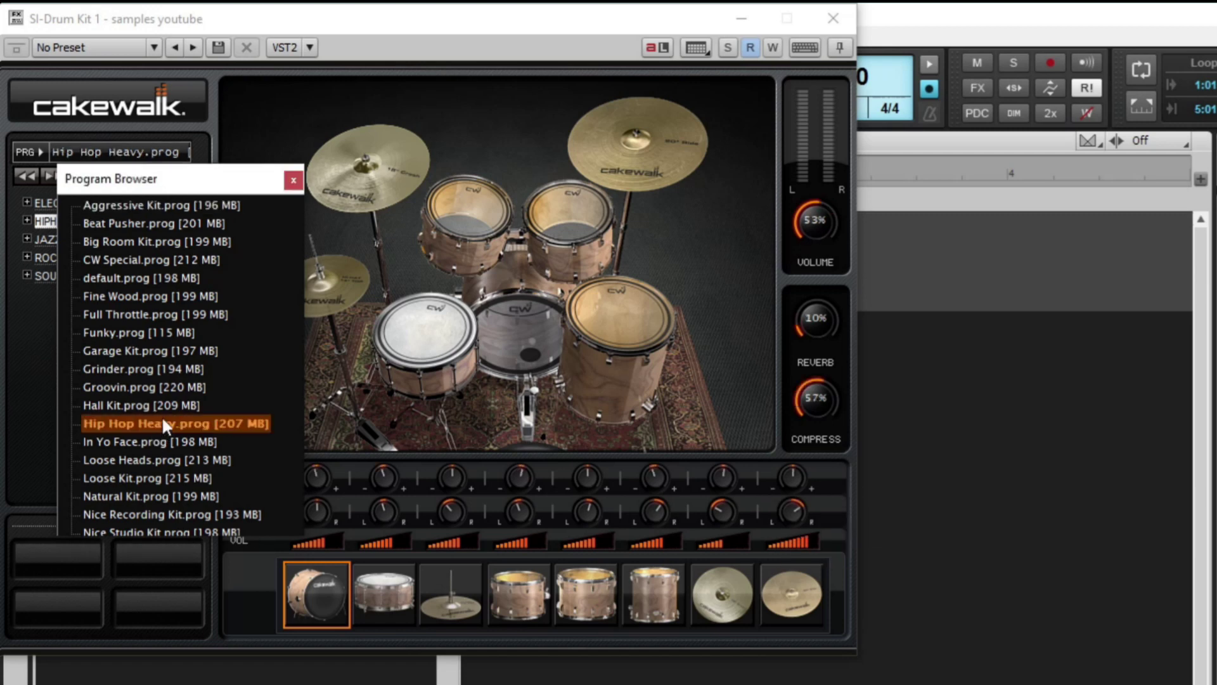
pyautogui.click(317, 602)
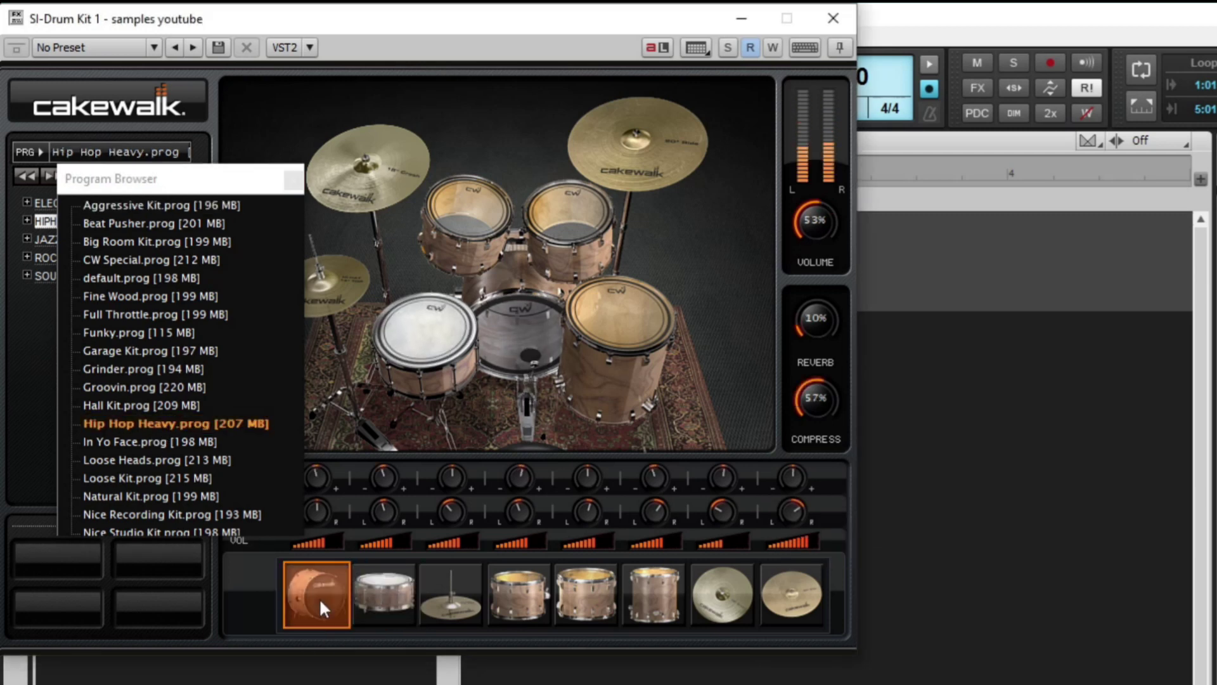
pyautogui.click(445, 597)
pyautogui.click(519, 588)
pyautogui.click(458, 599)
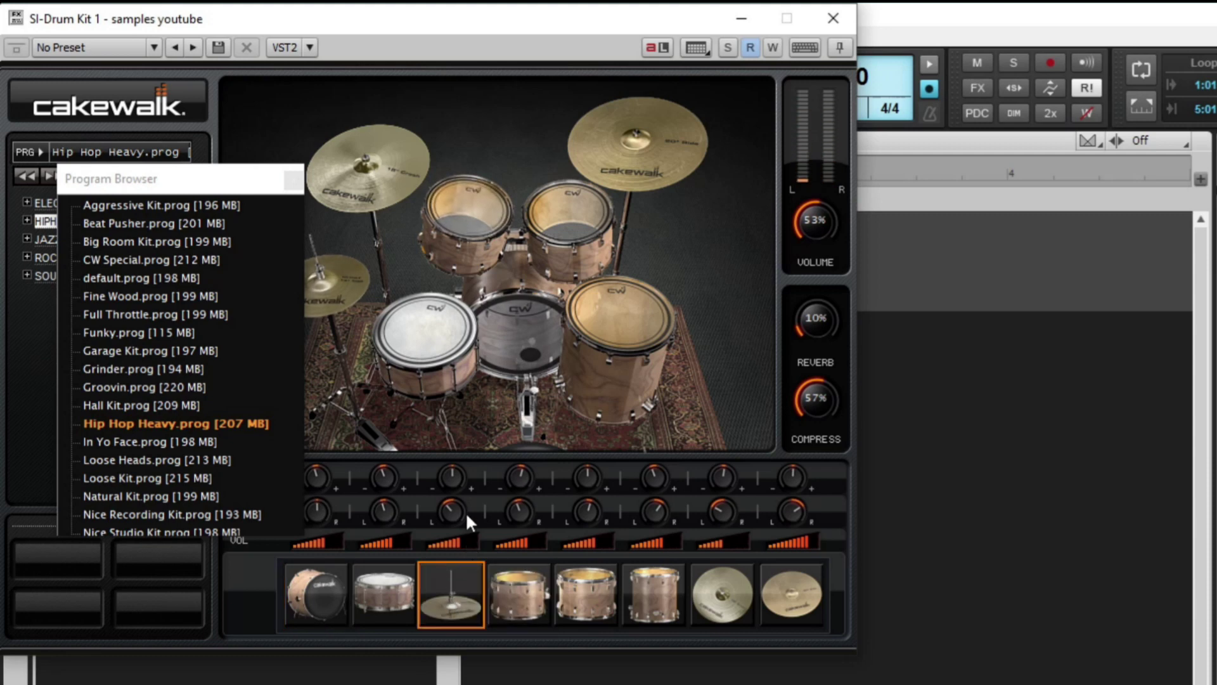
pyautogui.moveTo(466, 549); pyautogui.dragTo(435, 546)
pyautogui.press('space')
# Step: Audition two tom pads, then lower the hi-hat pad's volume from 57.5% to 45%
pyautogui.scroll(5, 381, 478)
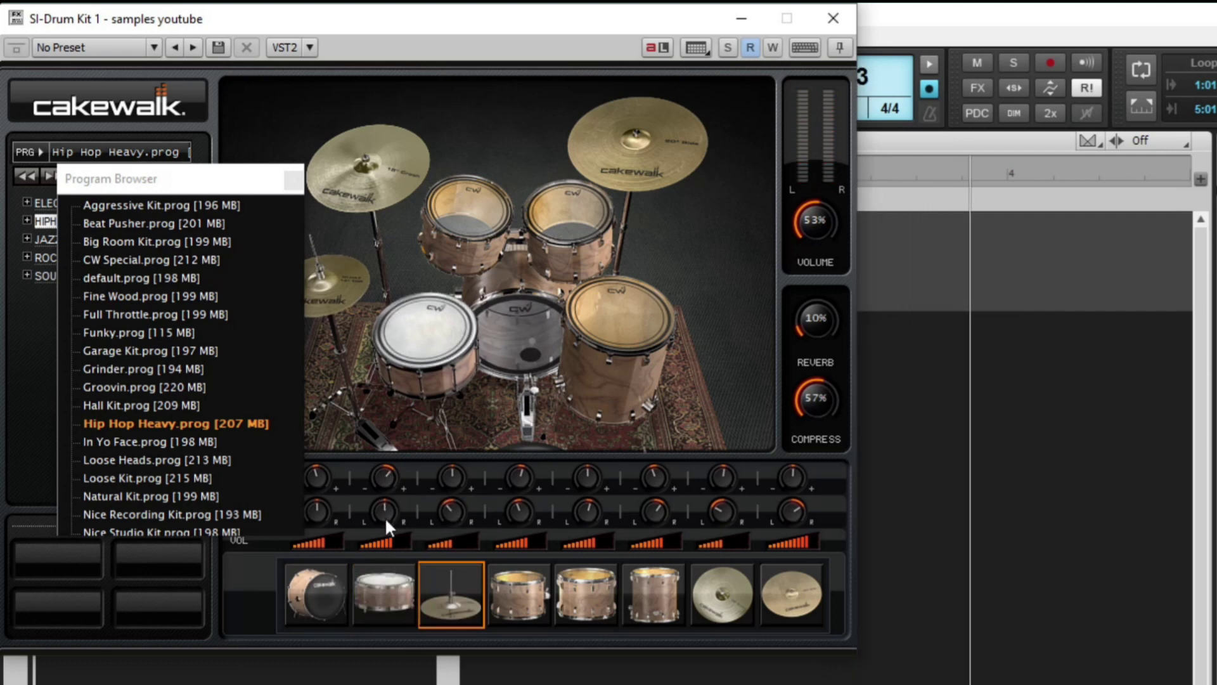
pyautogui.click(524, 604)
pyautogui.click(590, 590)
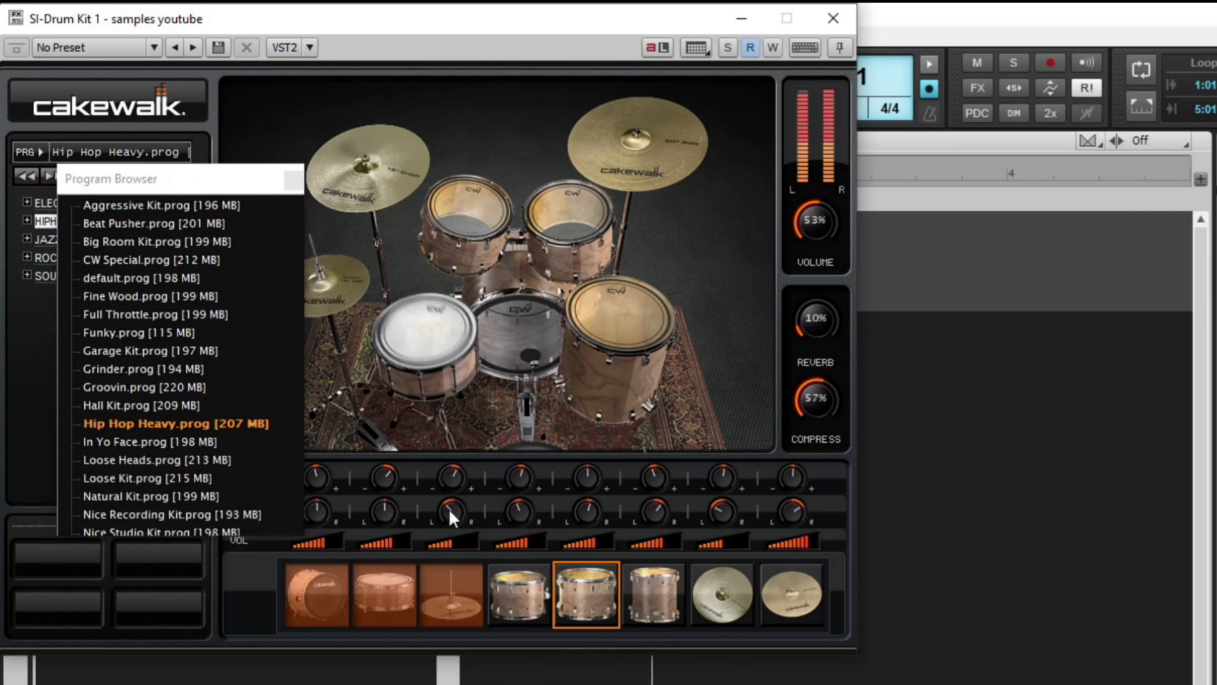
pyautogui.moveTo(454, 553)
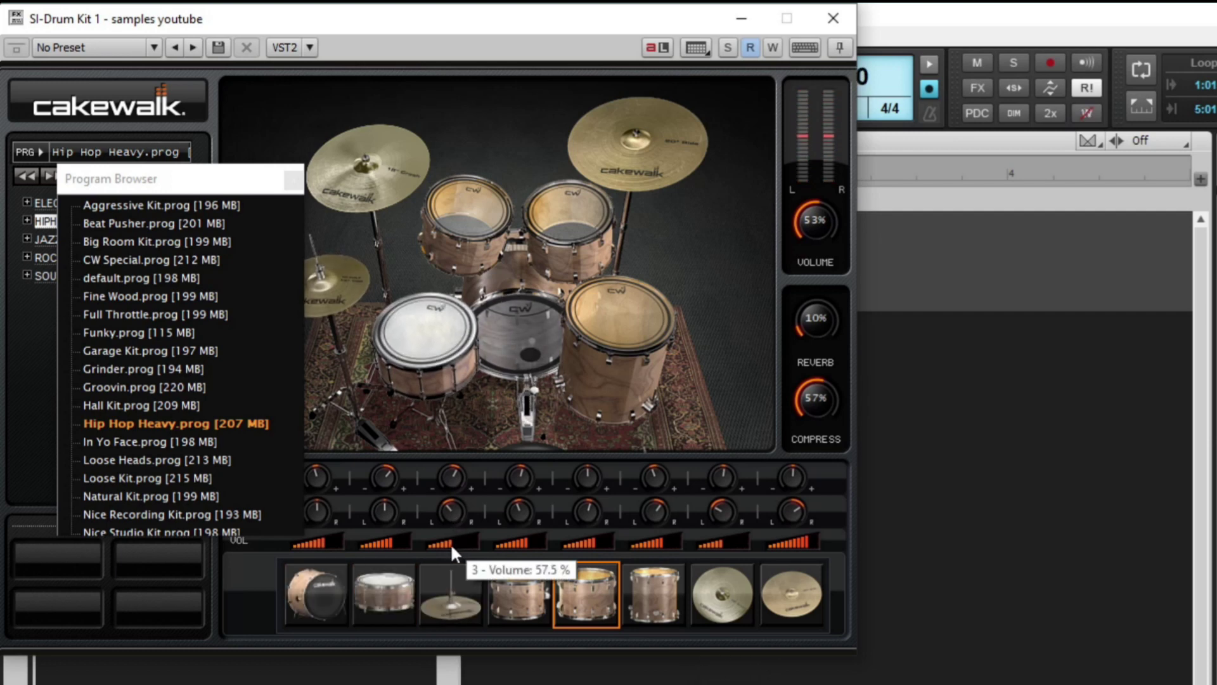
pyautogui.moveTo(451, 547); pyautogui.dragTo(436, 547)
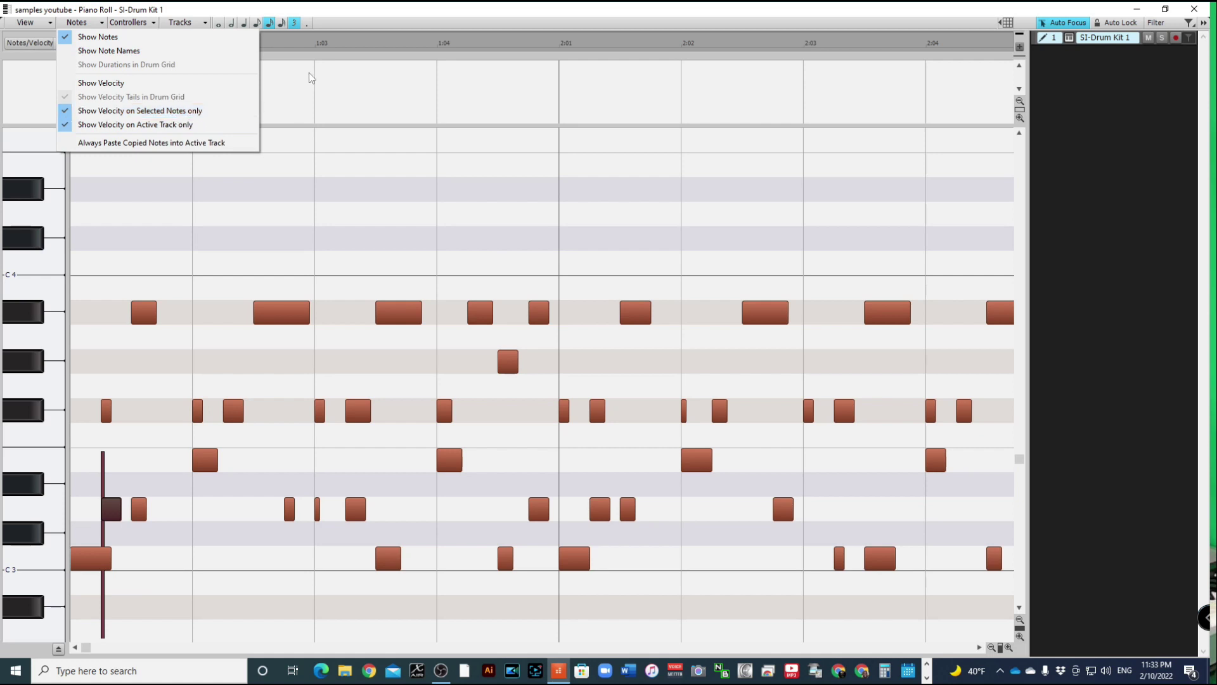
# Step: Turn on Show Velocity in the Piano Roll, then limit it to selected notes only
pyautogui.click(89, 85)
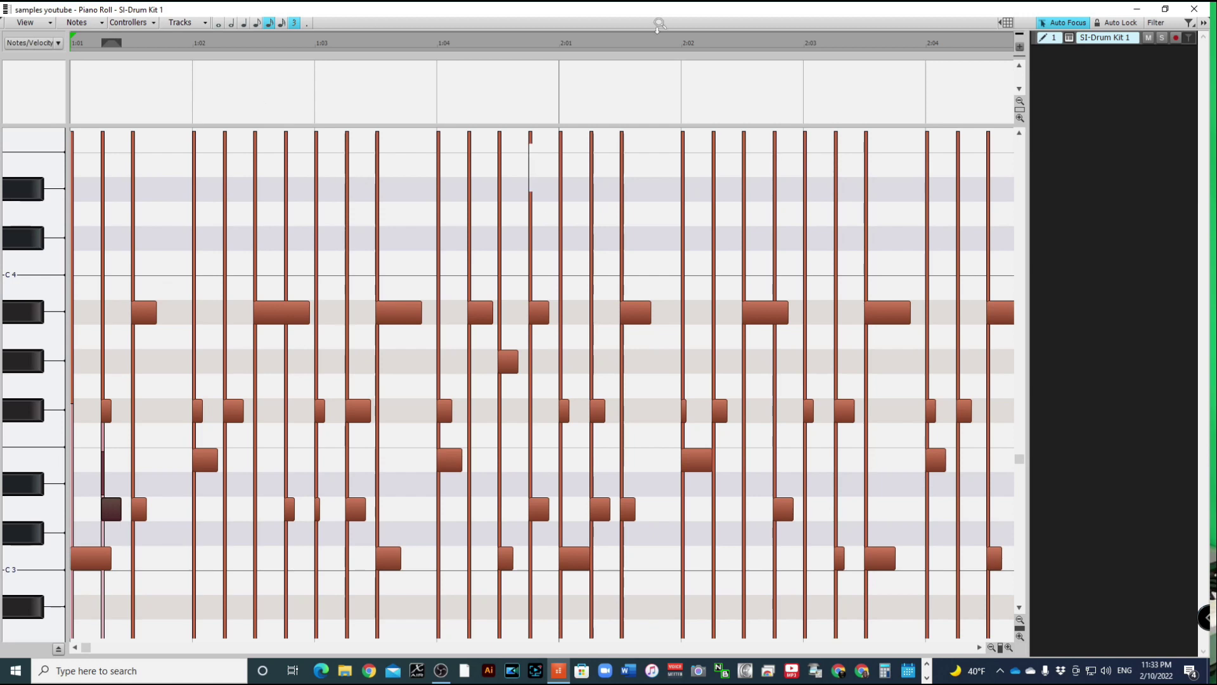
pyautogui.click(152, 25)
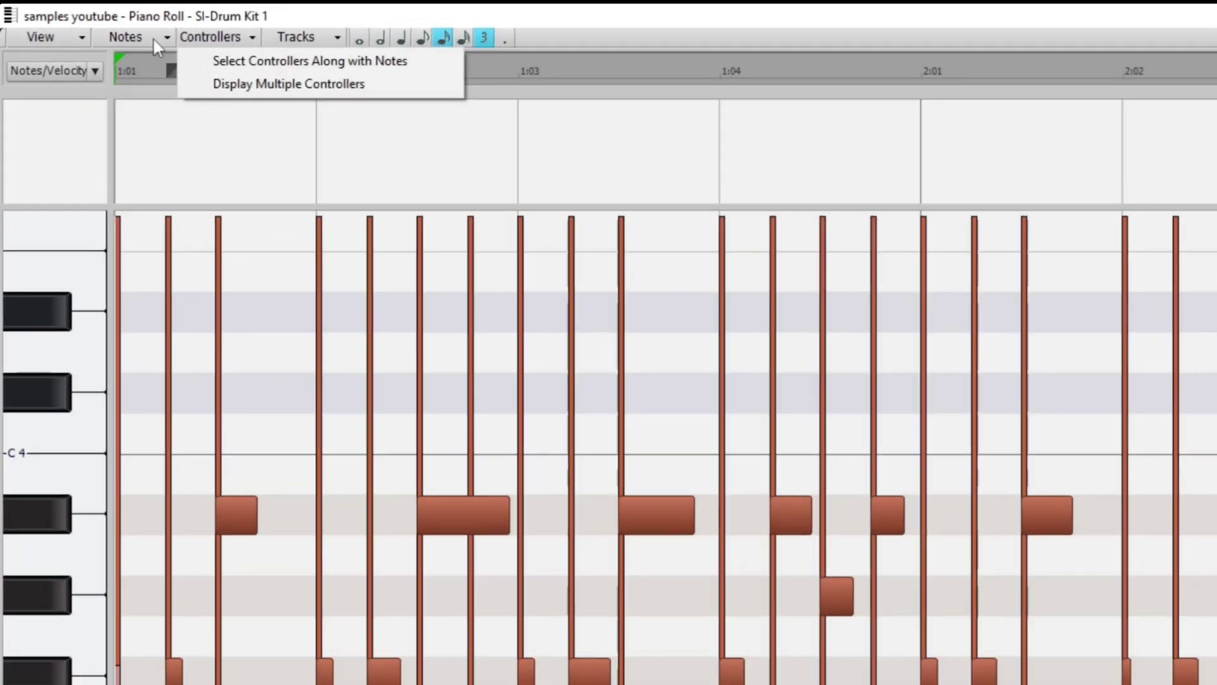
pyautogui.click(154, 38)
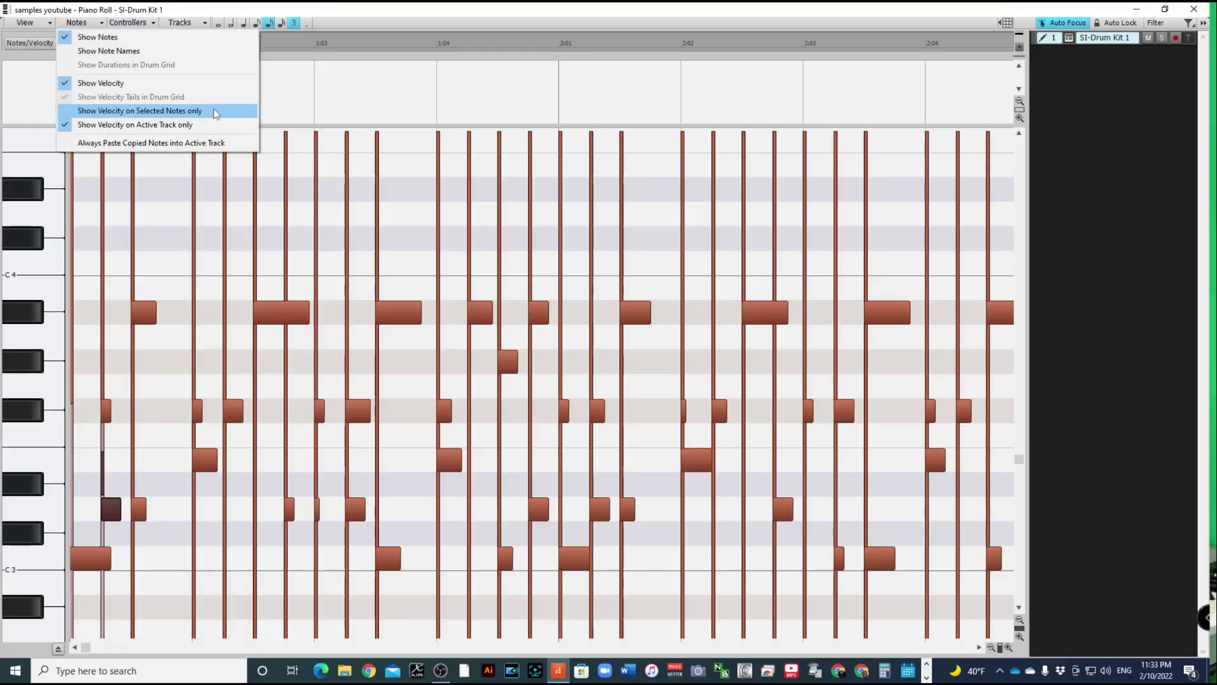
pyautogui.click(328, 184)
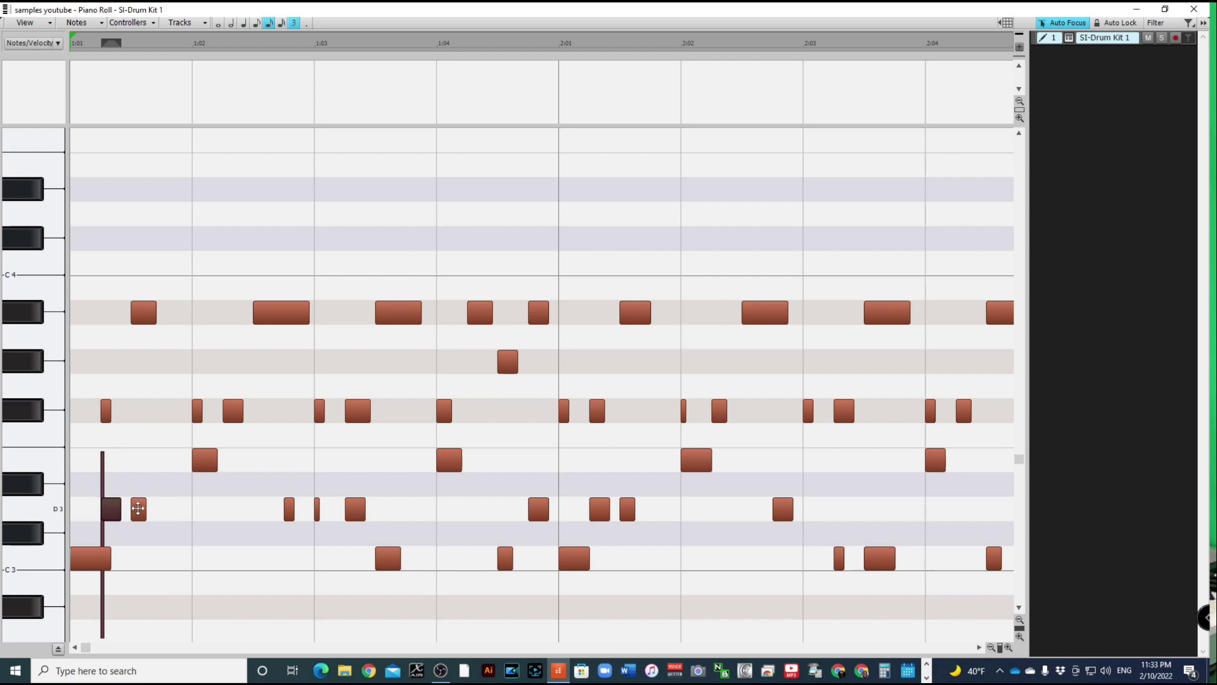
# Step: Select the first two D3 notes, lower the second one's velocity to 62, and play it back
pyautogui.click(137, 508)
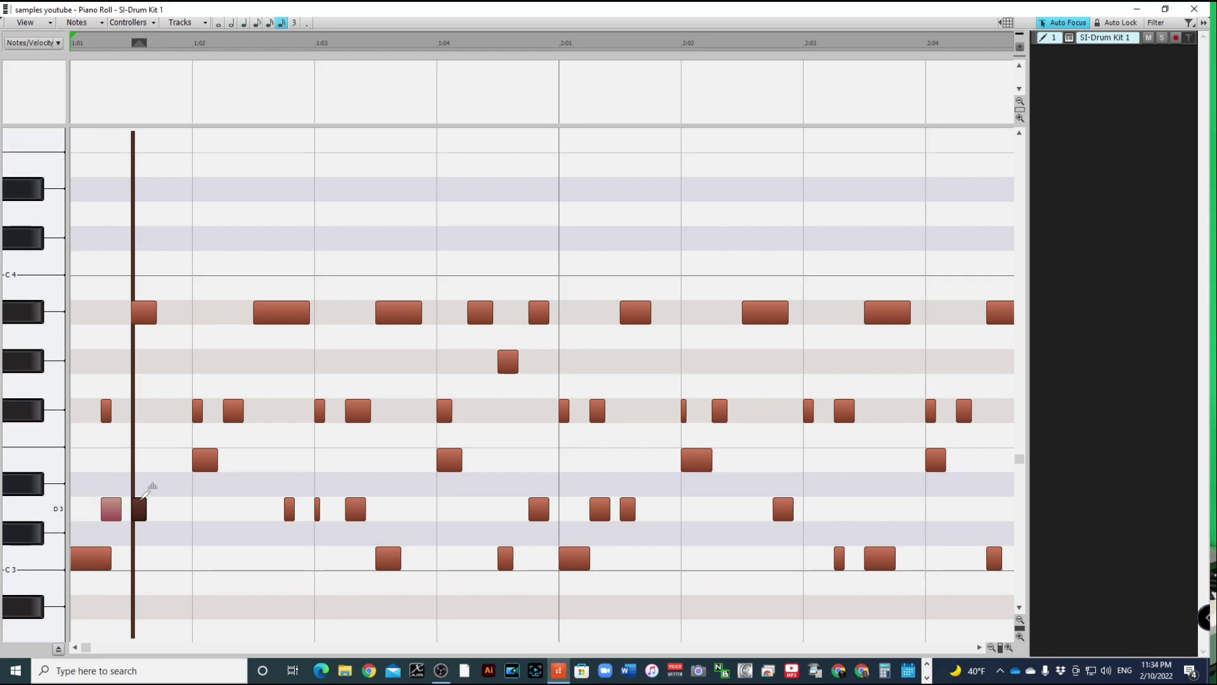
pyautogui.click(142, 499)
pyautogui.moveTo(145, 494); pyautogui.dragTo(143, 537)
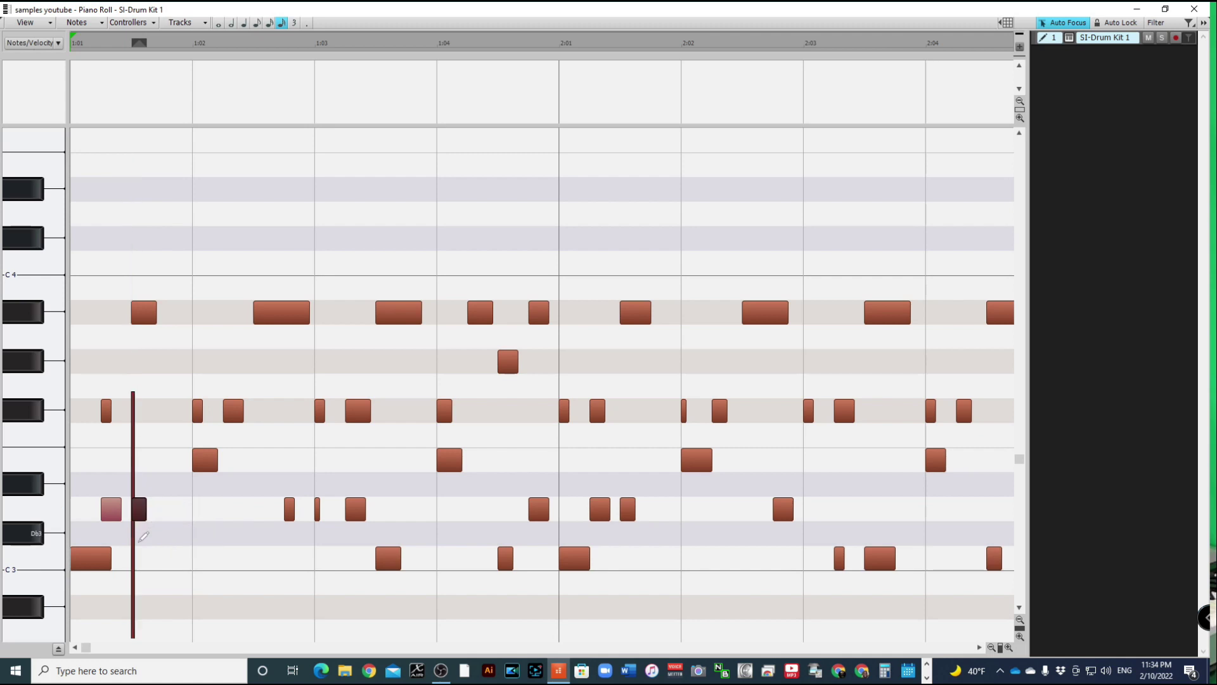
pyautogui.press('space')
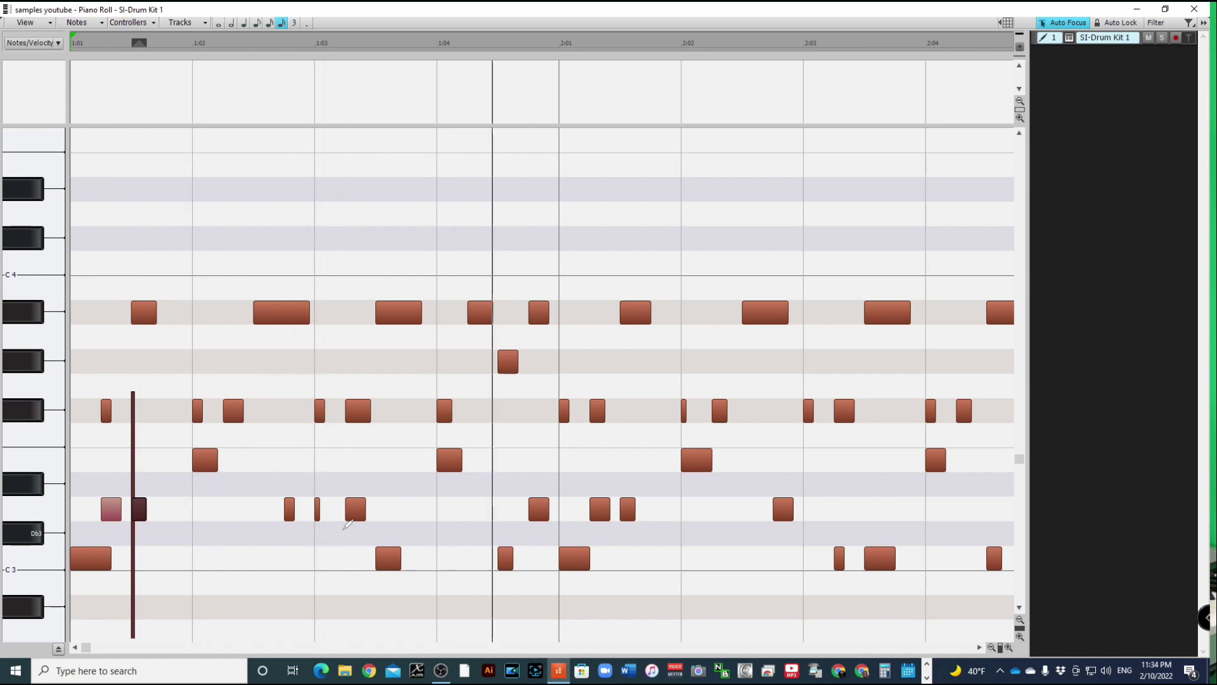
pyautogui.press('space')
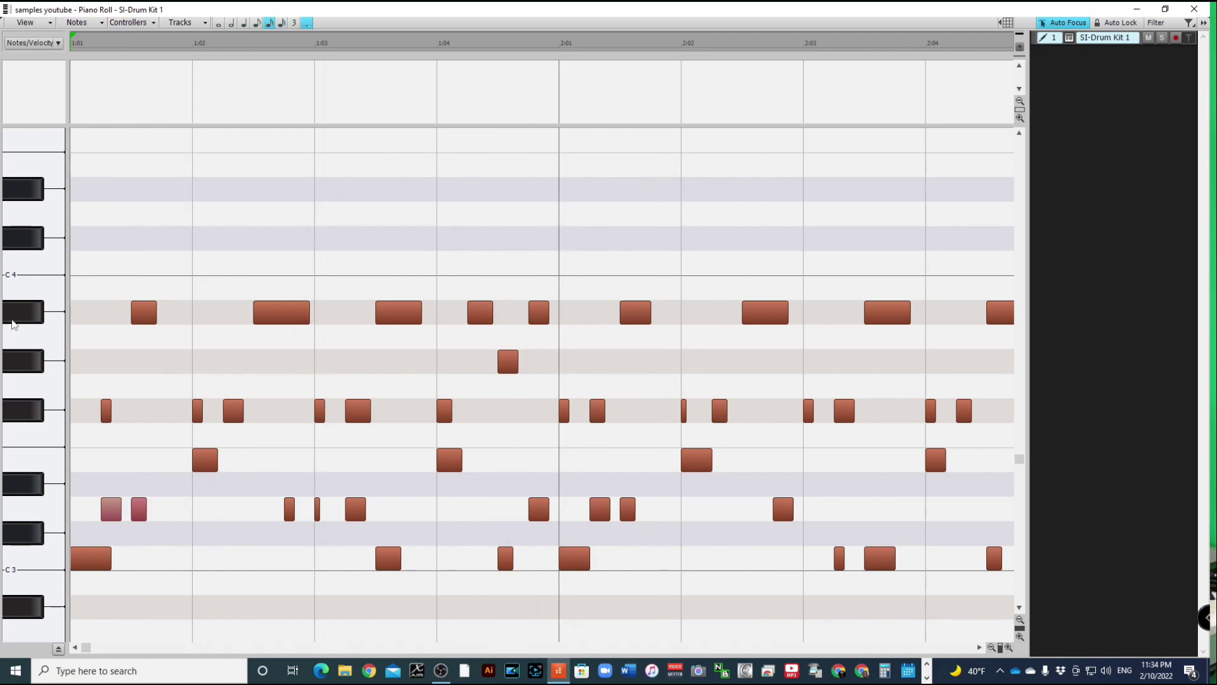
# Step: Select the whole Bb3 row, lower its velocity by 28 to 99, and audition it
pyautogui.click(17, 317)
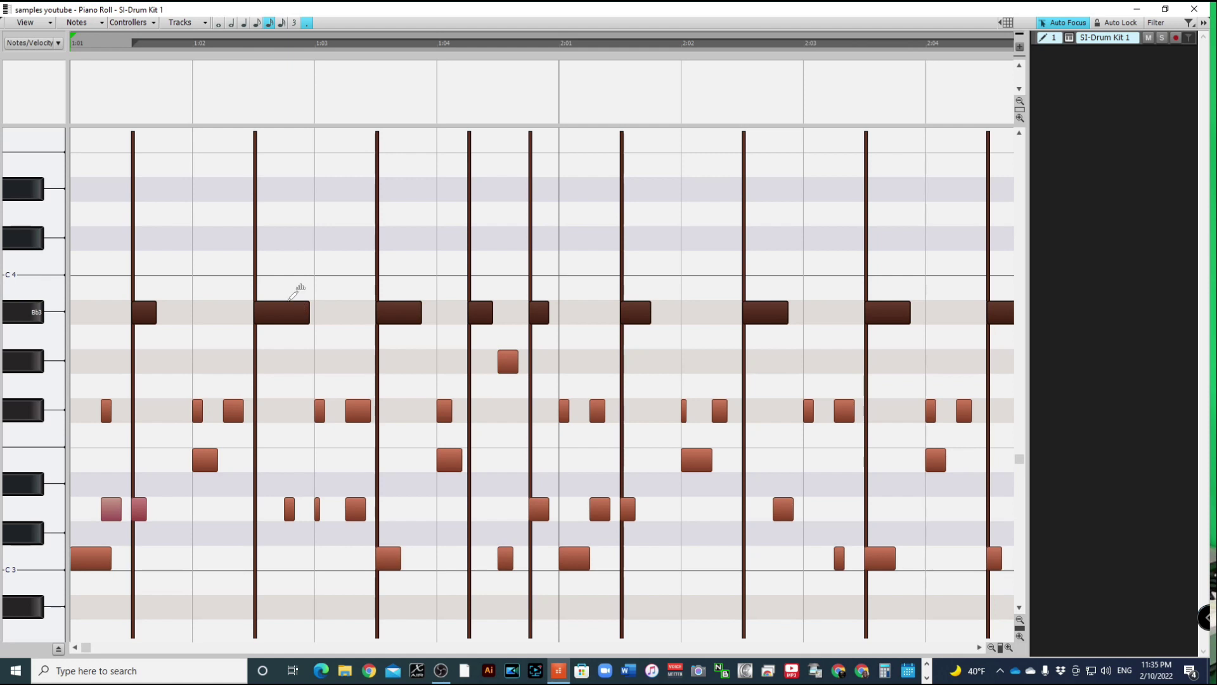
pyautogui.moveTo(298, 289); pyautogui.dragTo(303, 311)
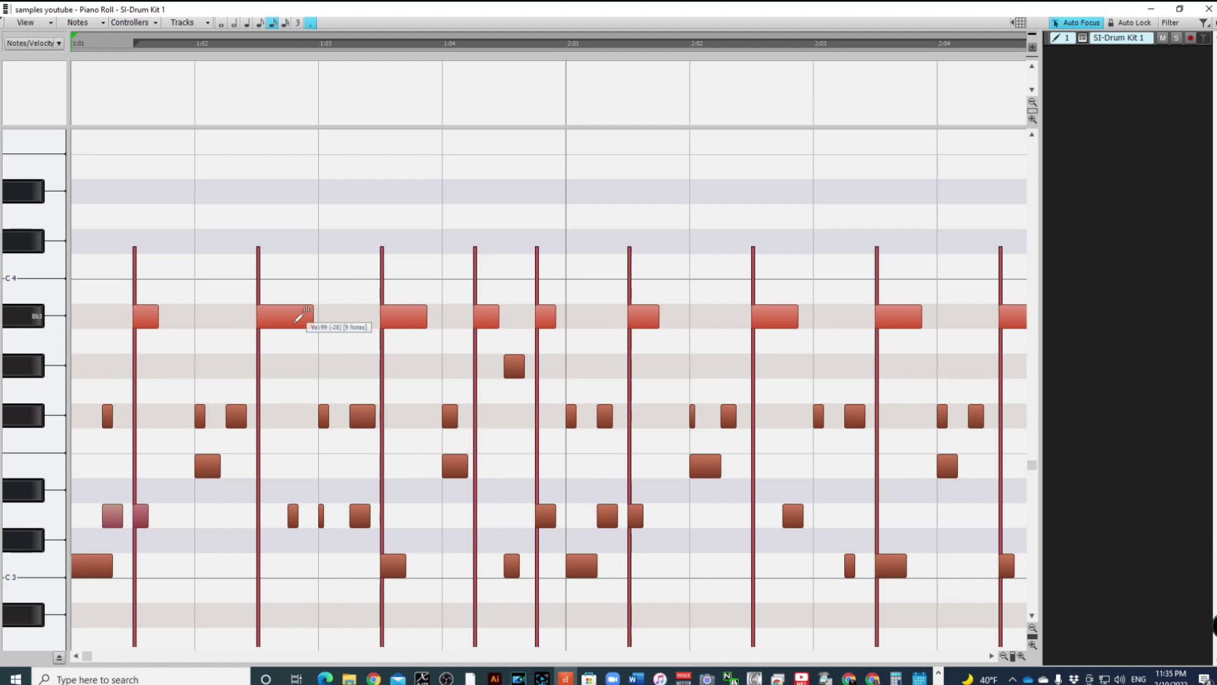
pyautogui.moveTo(298, 318); pyautogui.dragTo(294, 319)
pyautogui.press('space')
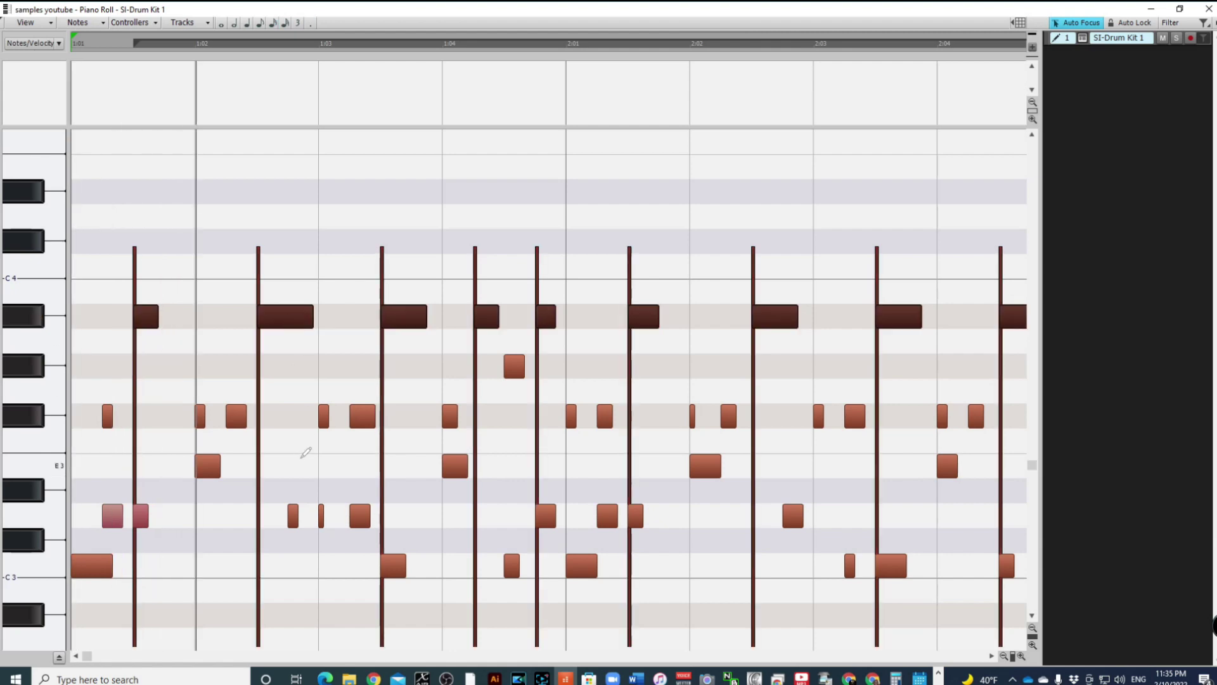